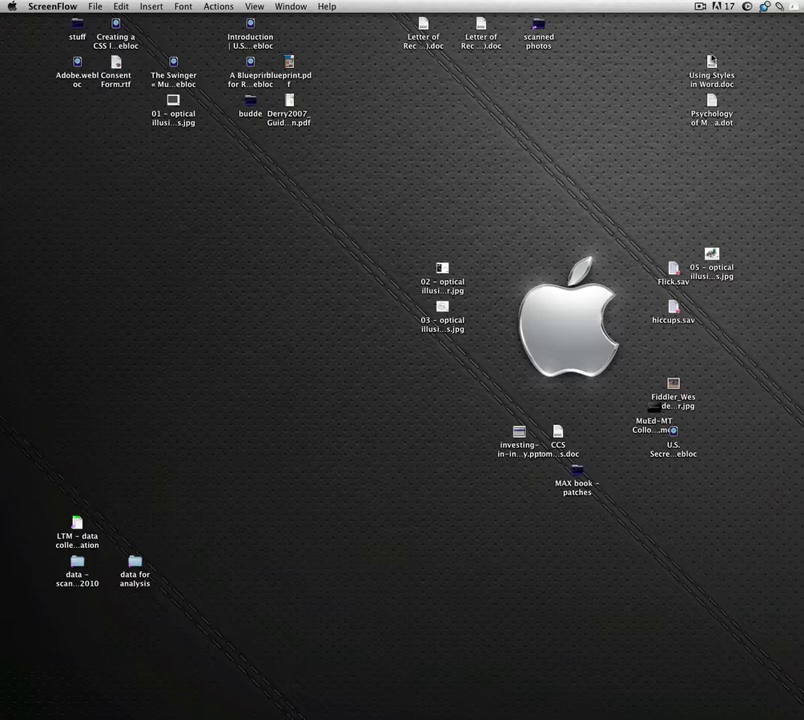
Step: Open Using Styles in Word.doc and review its lists of styles chapter authors are and are not likely to use
double_click(711, 64)
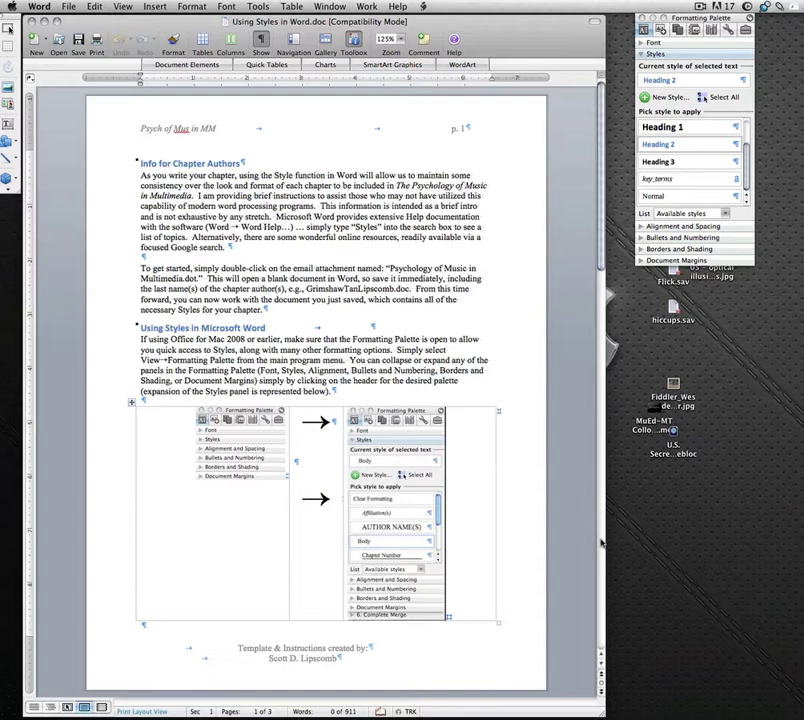
click(601, 543)
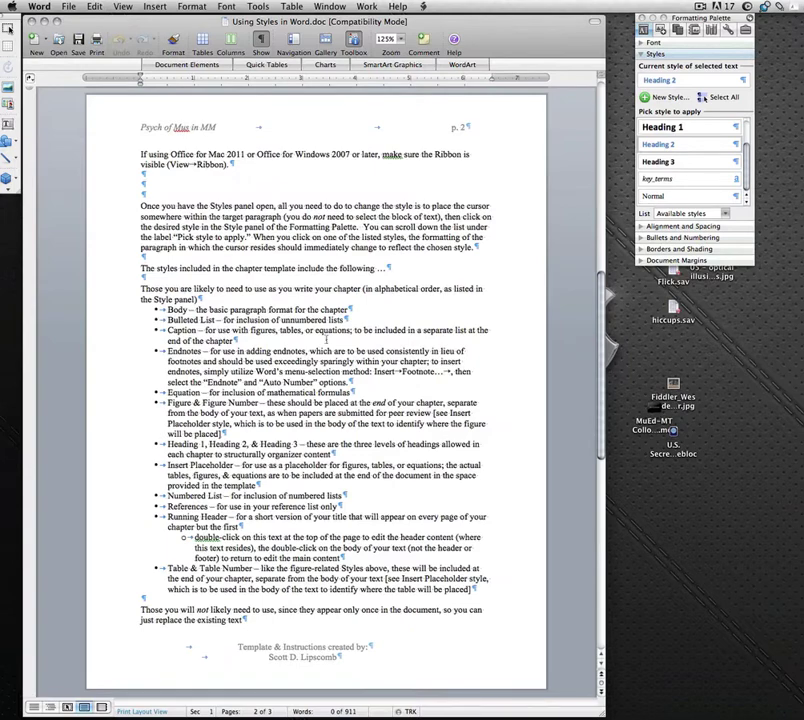
drag(131, 289, 117, 587)
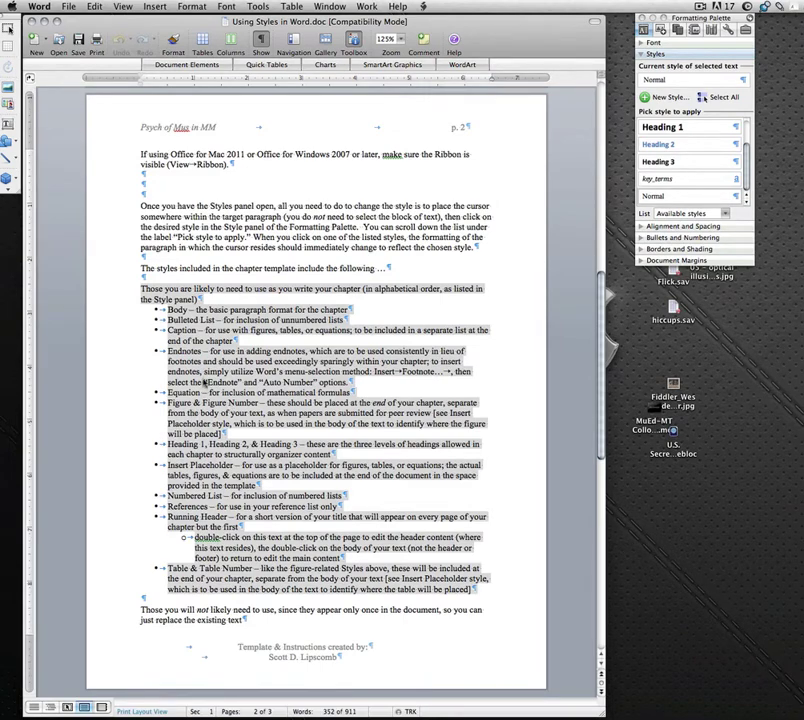
scroll(270, 537, down, 10)
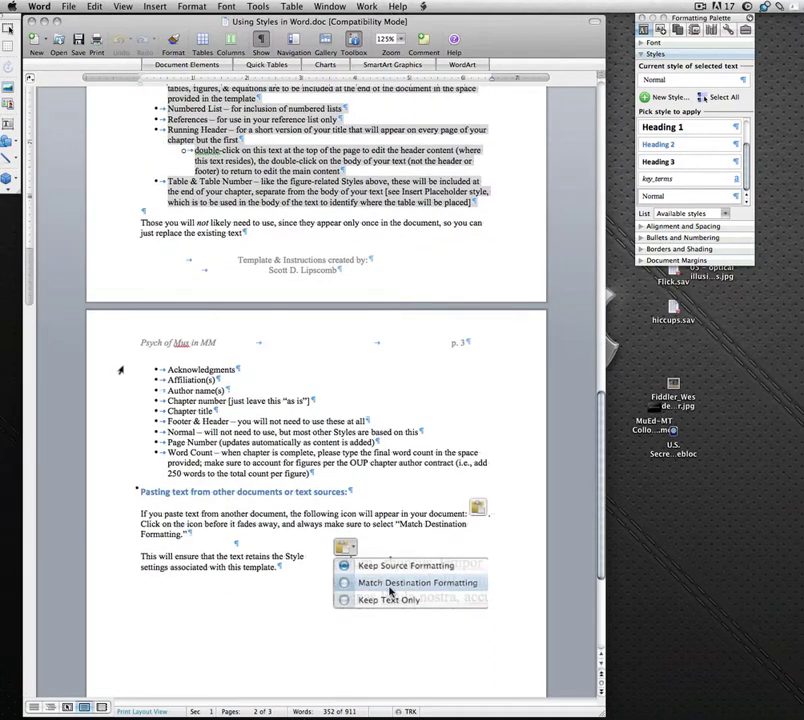
drag(121, 416, 103, 474)
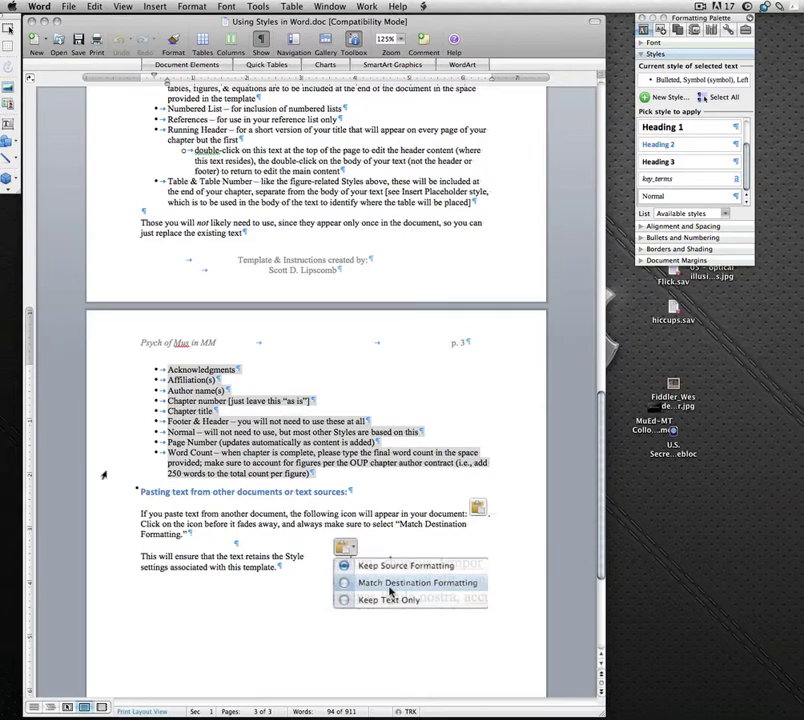
scroll(390, 592, up, 15)
scroll(316, 360, up, 3)
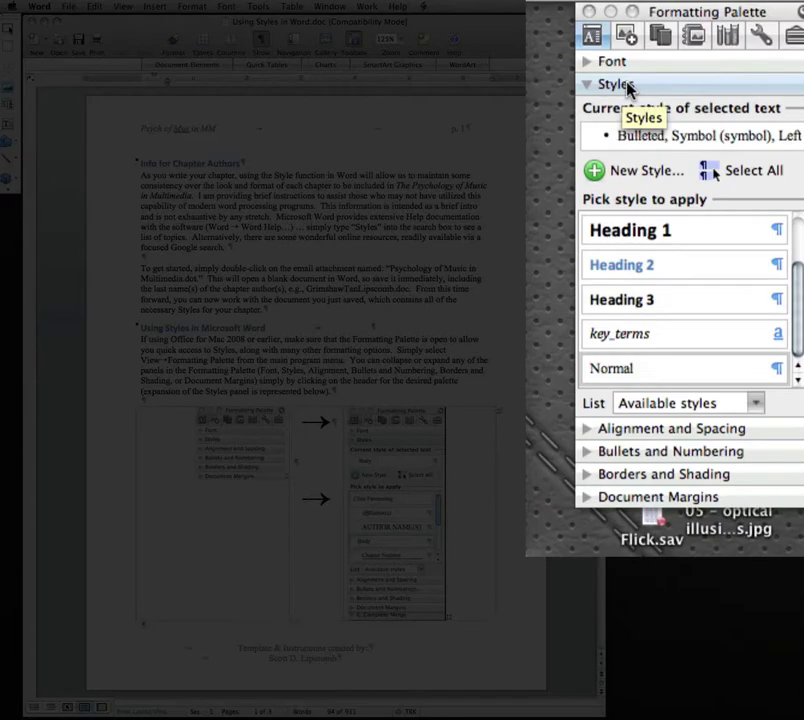
Step: Collapse the Styles section, hide the Formatting Palette, and show the palette again
click(628, 86)
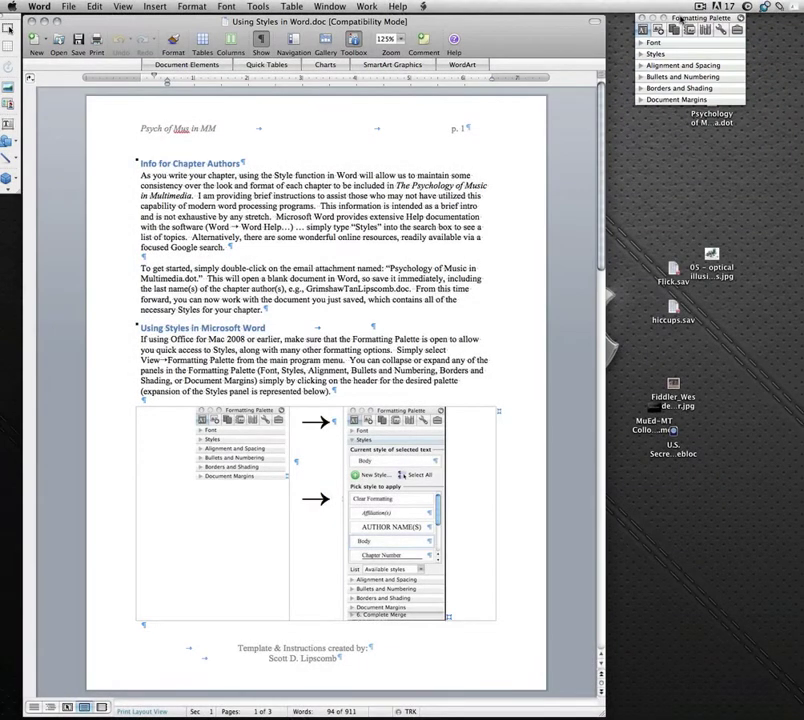
click(122, 7)
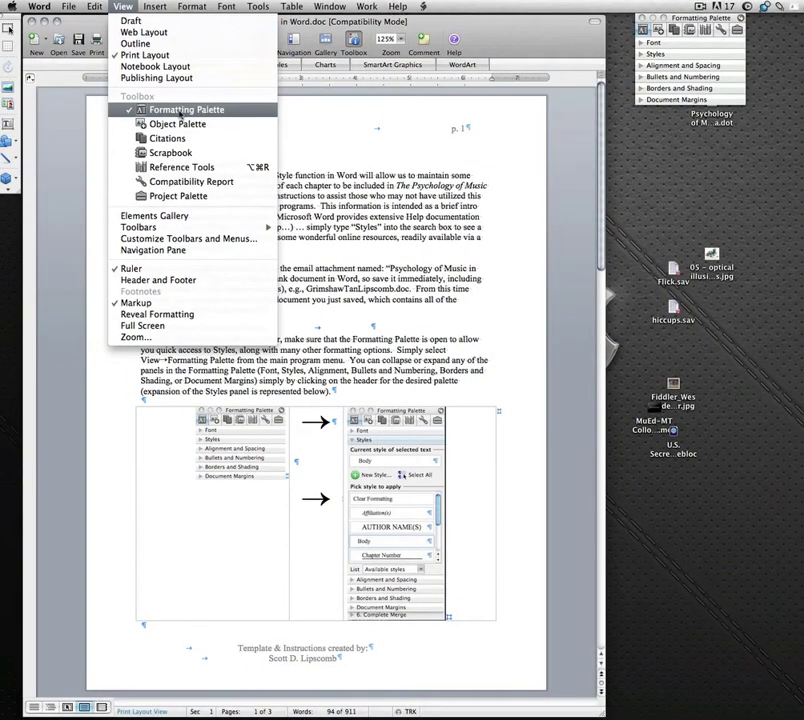
click(180, 119)
click(118, 7)
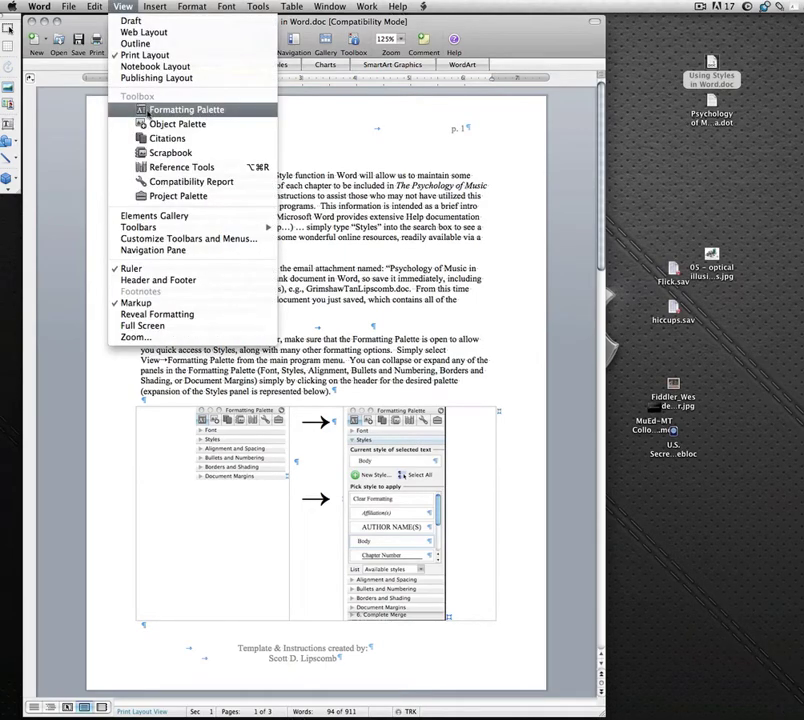
click(434, 24)
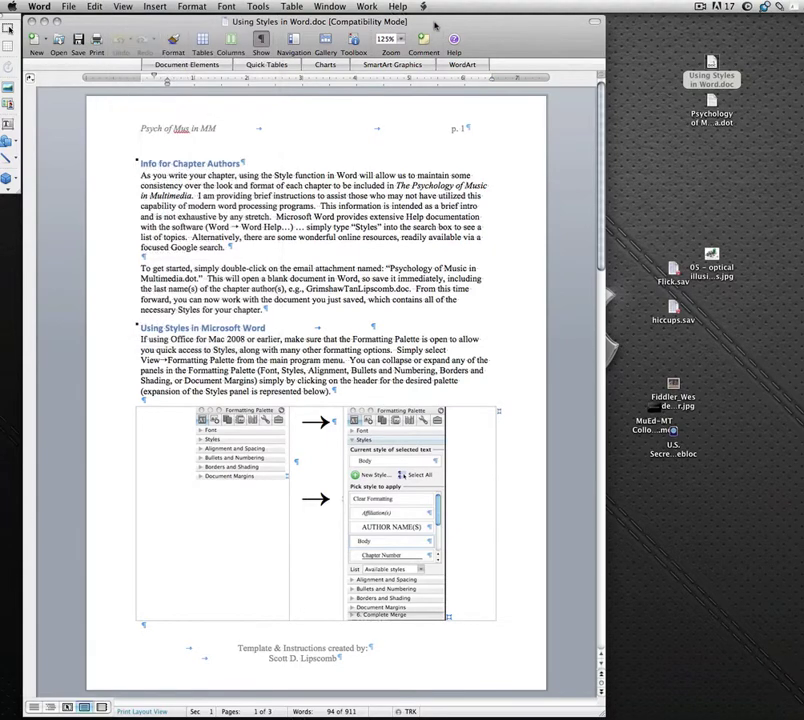
click(355, 41)
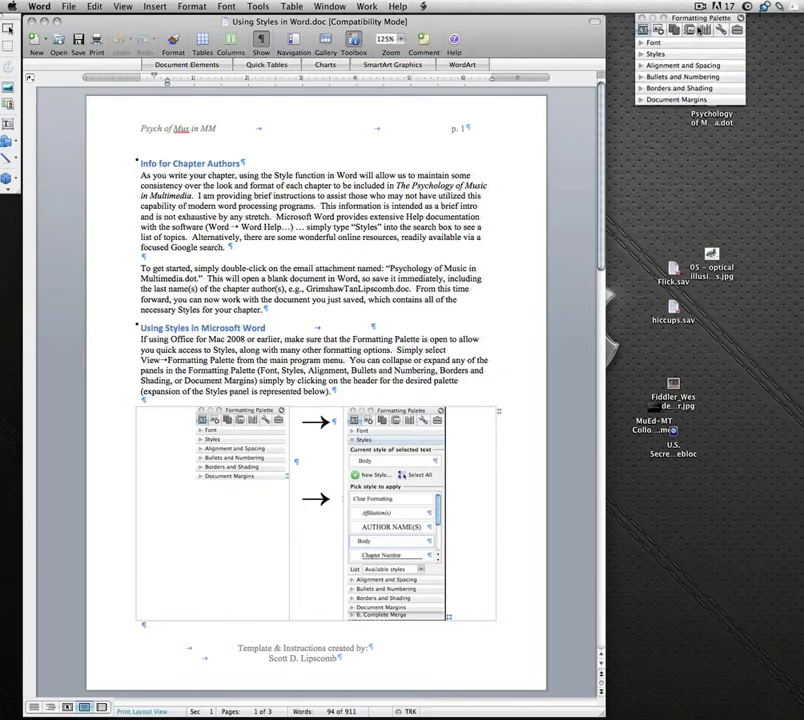
Step: Examine the palette's Alignment and Spacing and Bullets and Numbering options, collapse both, and expand the Styles section
click(655, 66)
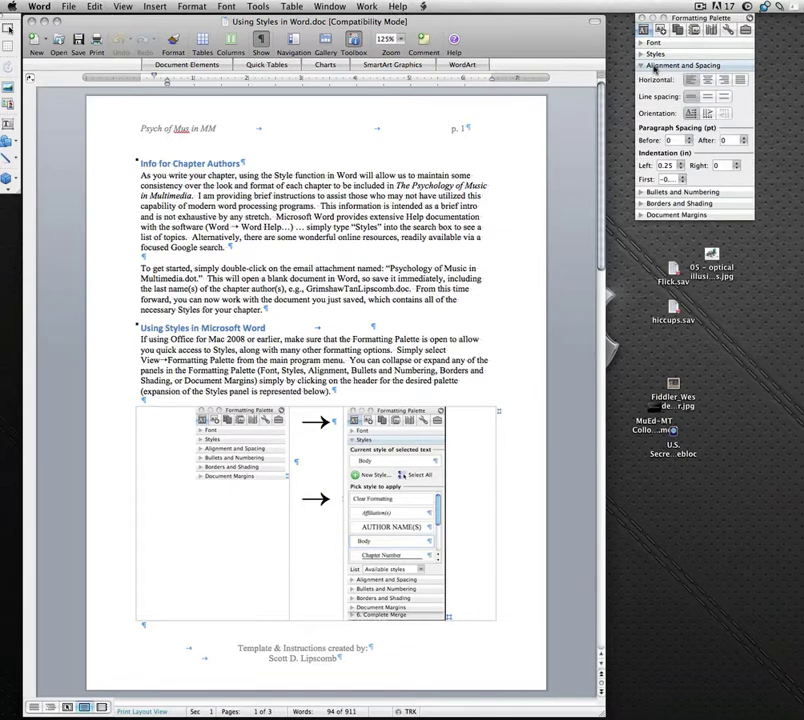
click(655, 66)
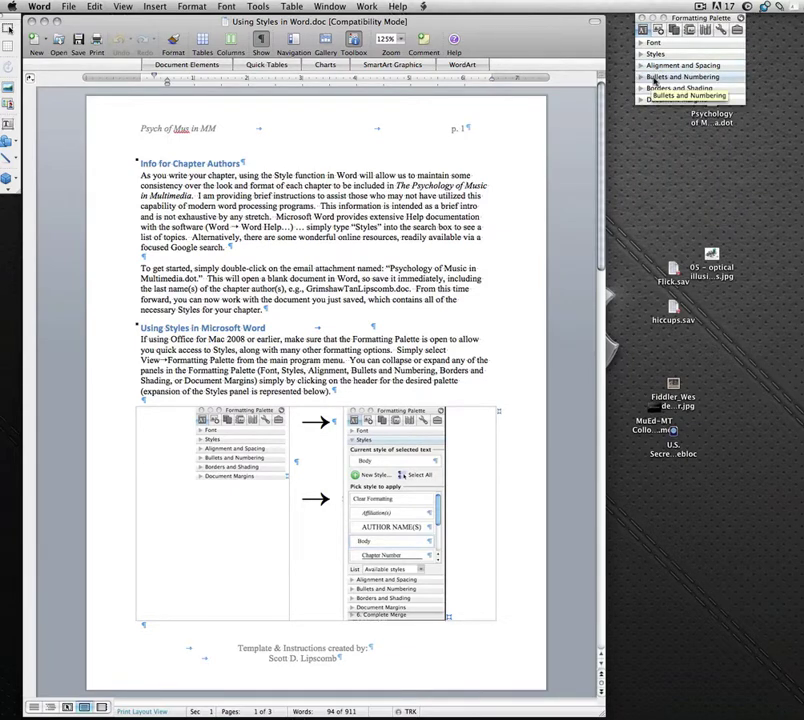
click(654, 77)
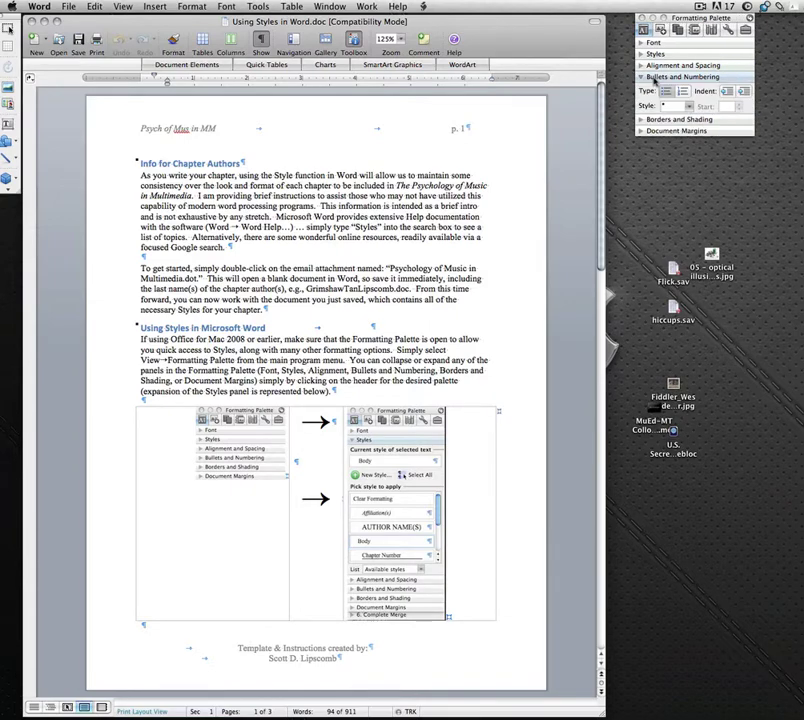
click(655, 77)
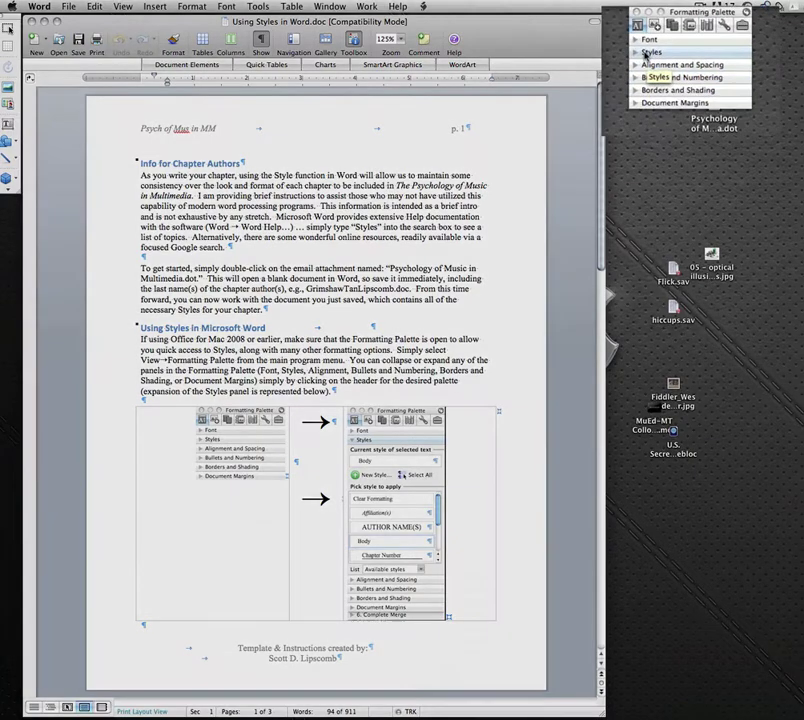
click(650, 55)
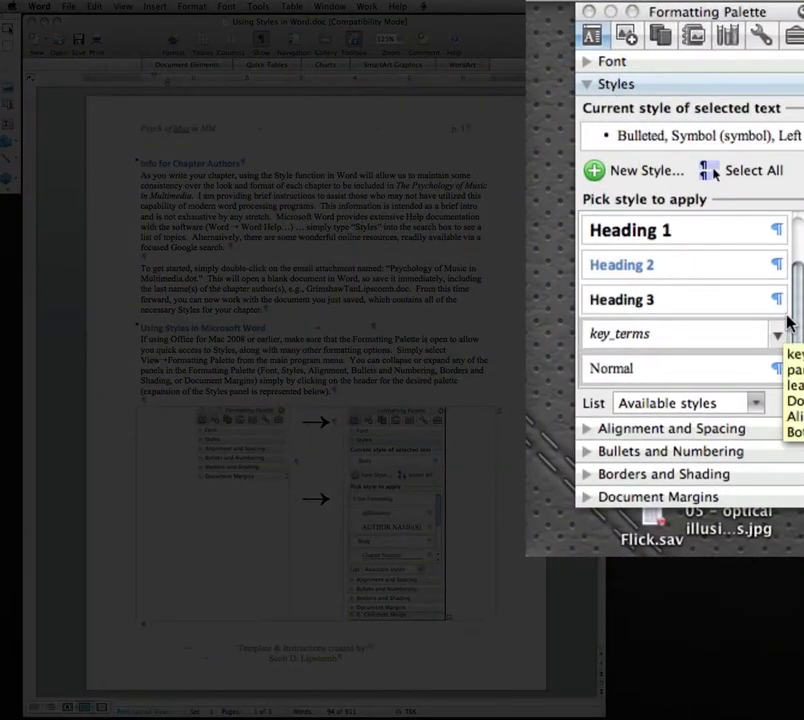
mouse_move(792, 316)
mouse_down()
mouse_move(801, 258)
mouse_move(799, 314)
mouse_up()
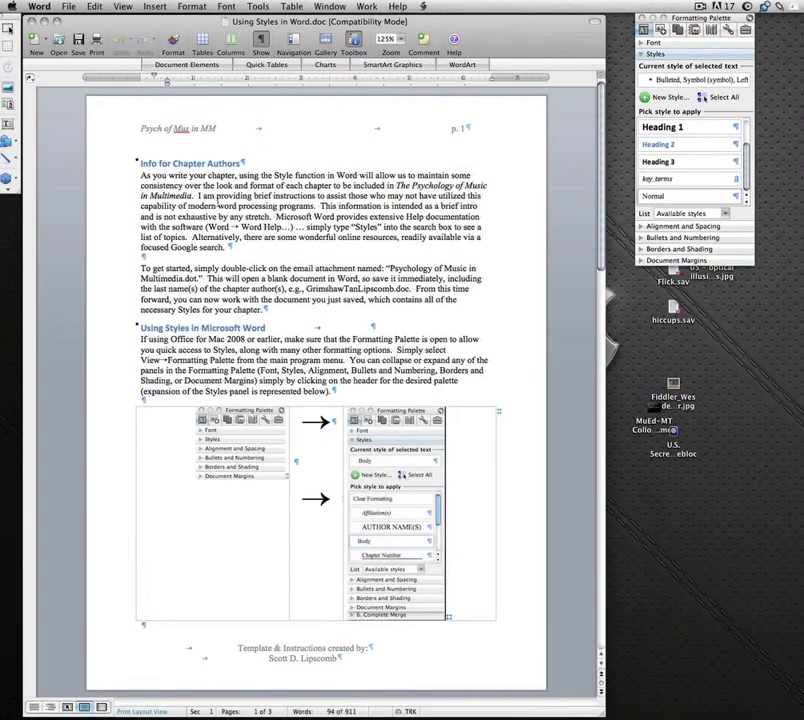
Step: Try the Heading 2 style on the first paragraph under "Info for Chapter Authors" and set that paragraph back to Normal
click(222, 199)
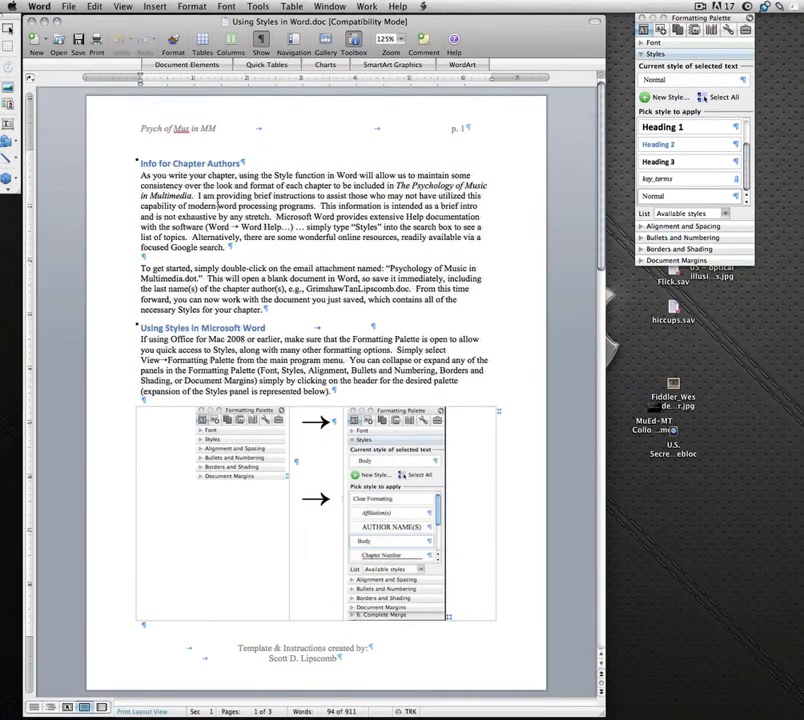
super+click(217, 196)
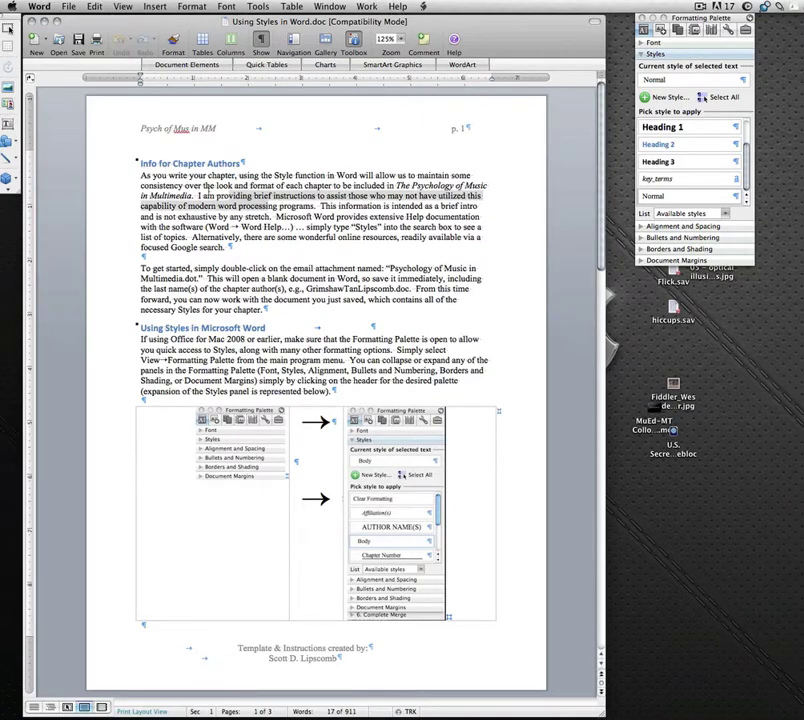
click(248, 207)
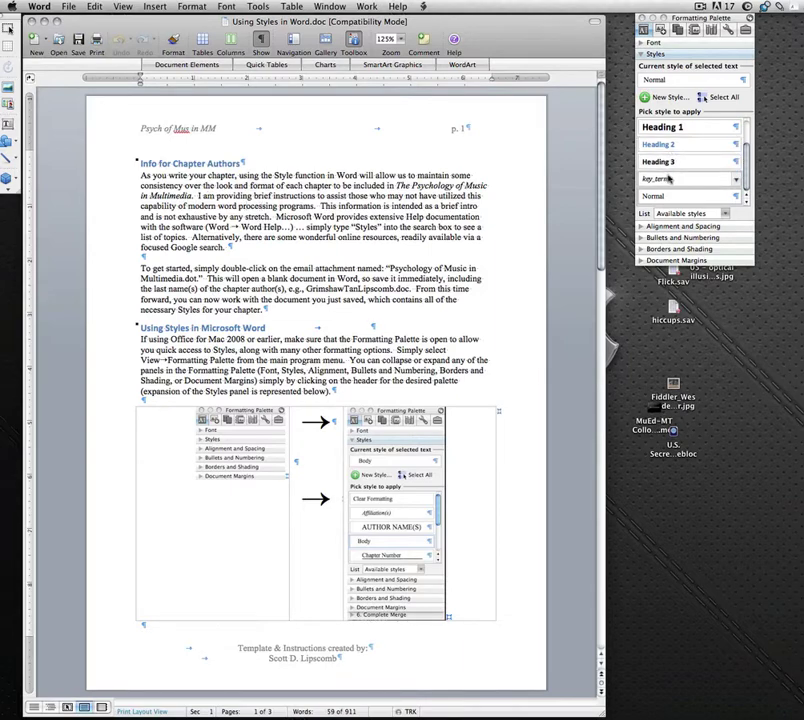
scroll(686, 194, up, 4)
scroll(682, 190, down, 3)
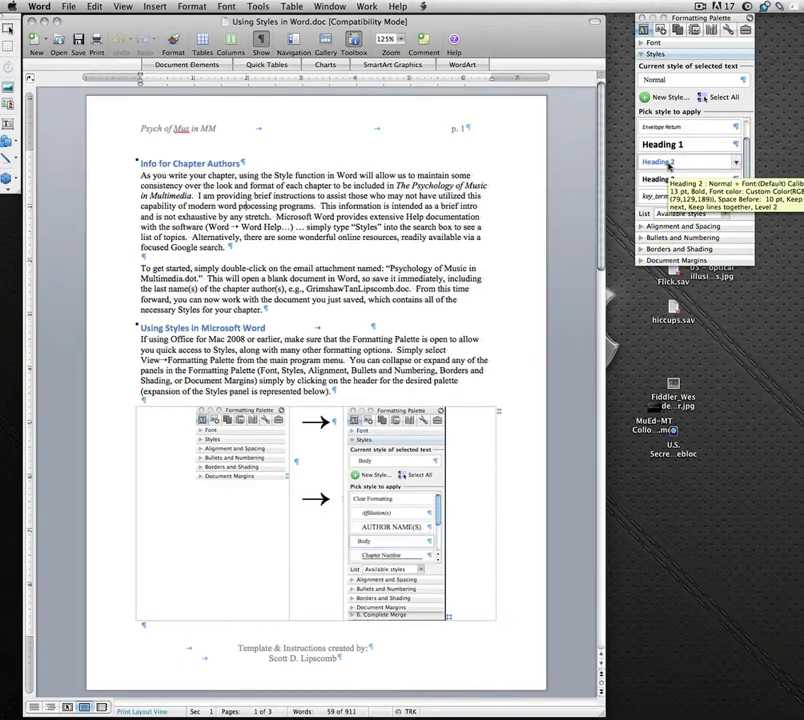
click(668, 163)
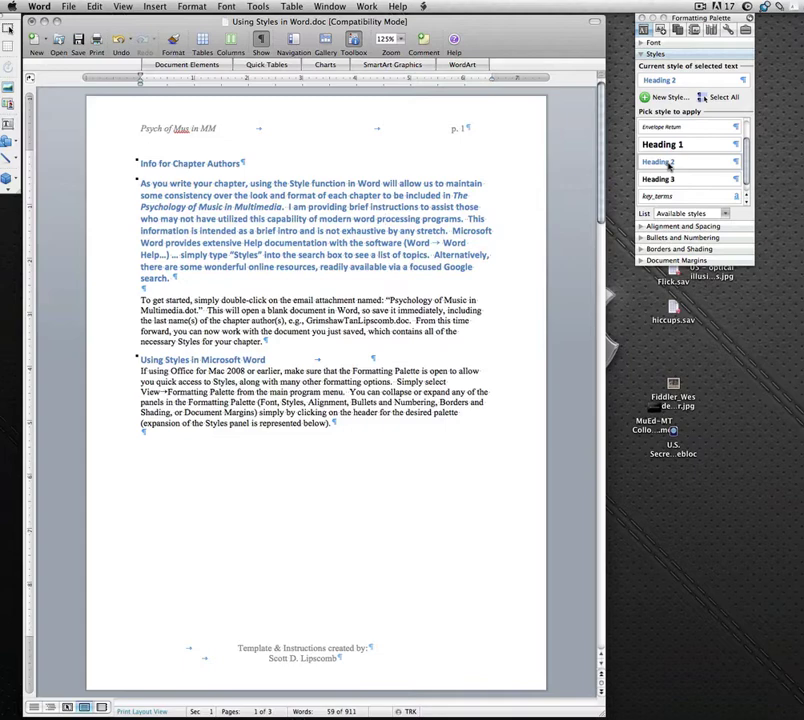
scroll(676, 175, down, 1)
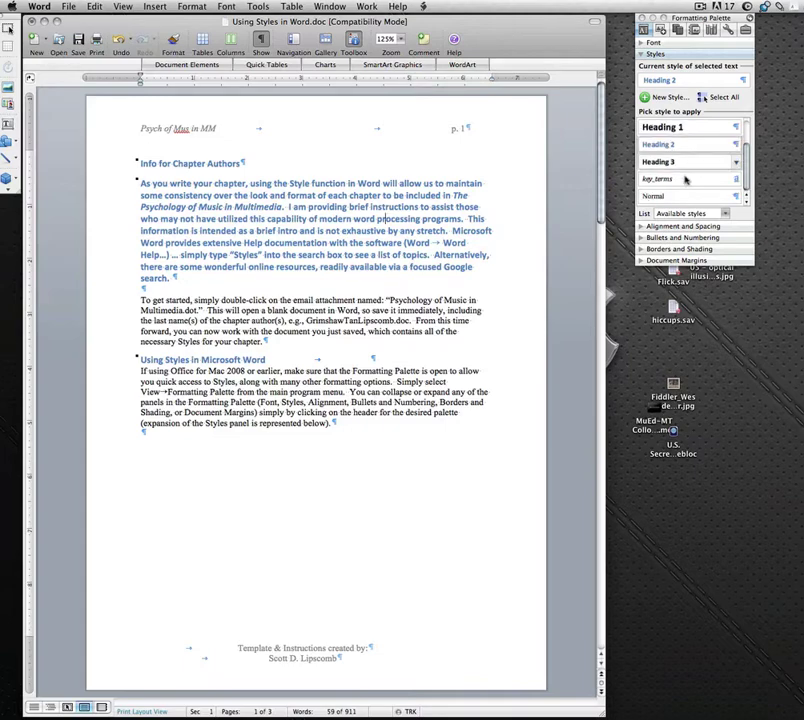
click(668, 197)
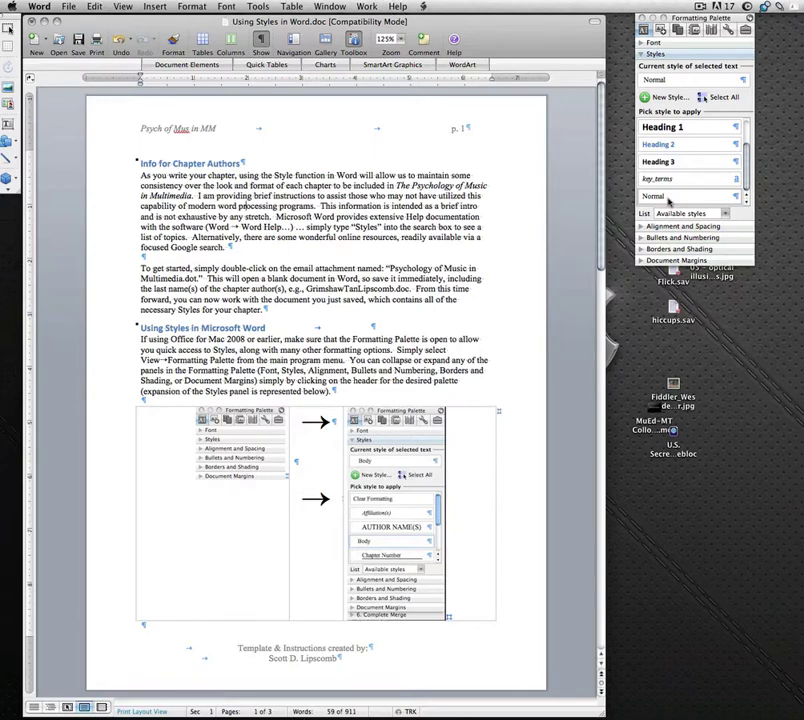
Step: Look at the commands available for the Heading 2 style and dismiss them without modifying the style
click(738, 146)
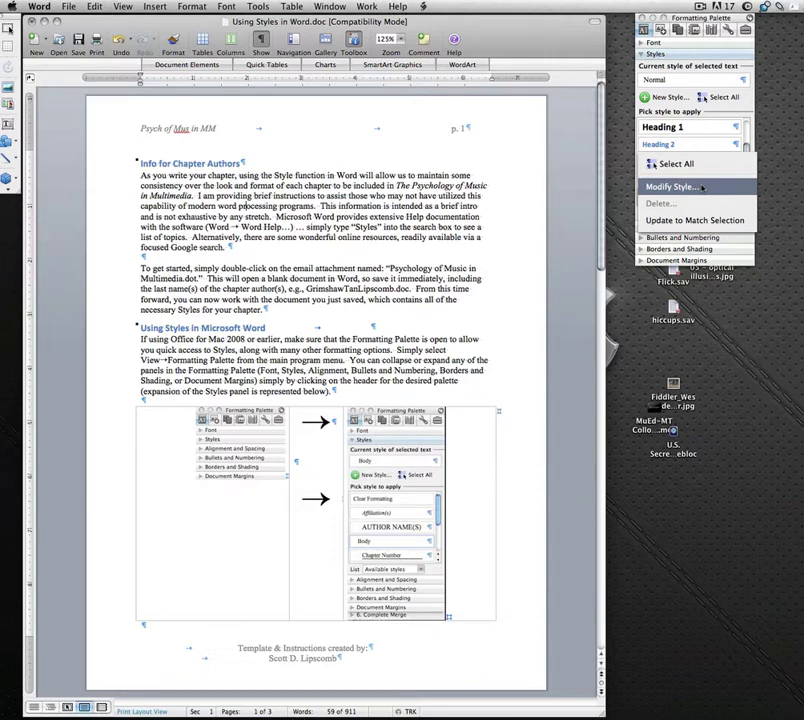
click(625, 190)
click(509, 129)
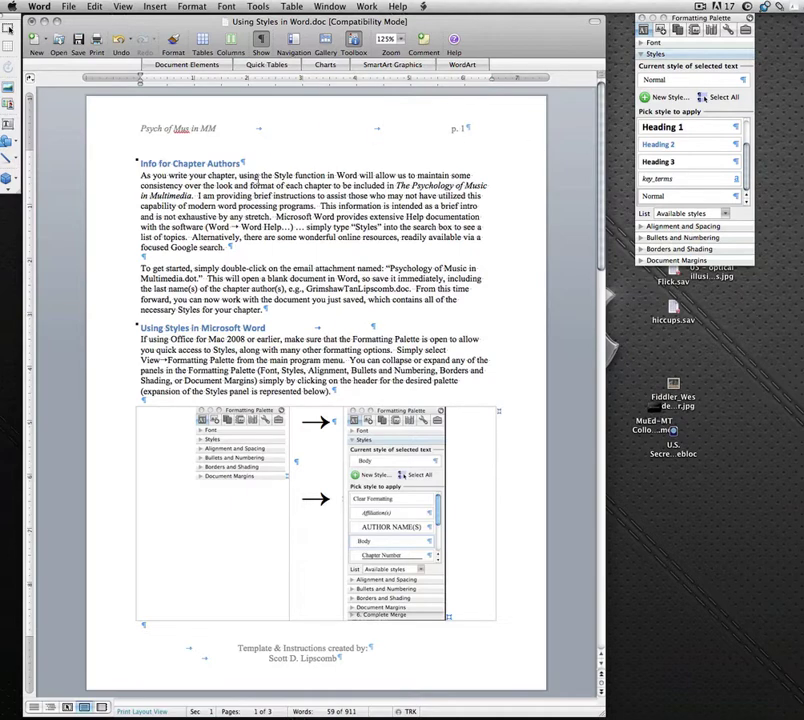
Step: Close Using Styles in Word.doc without saving and open the "Psychology of Music in Multimedia" template from the desktop
click(31, 22)
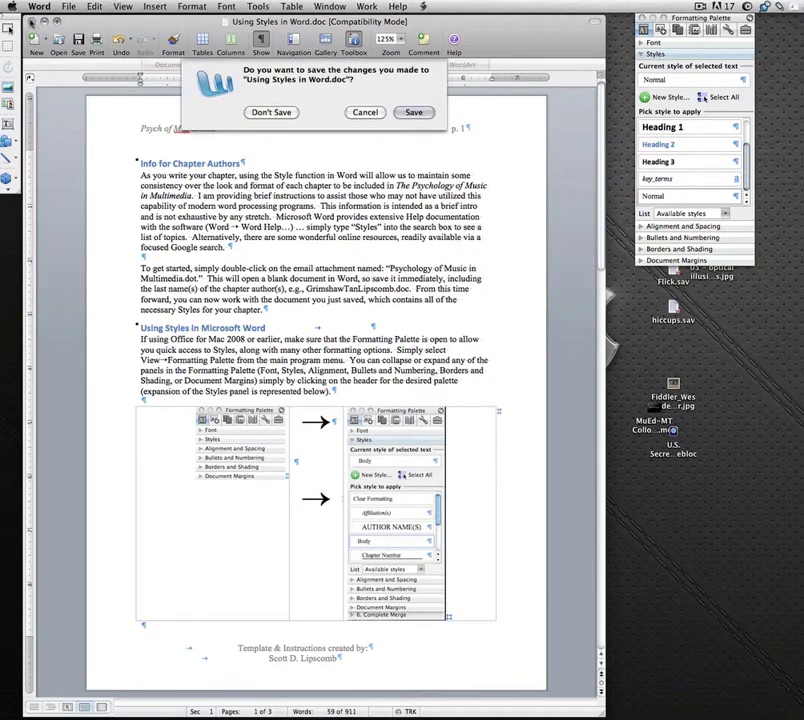
click(271, 112)
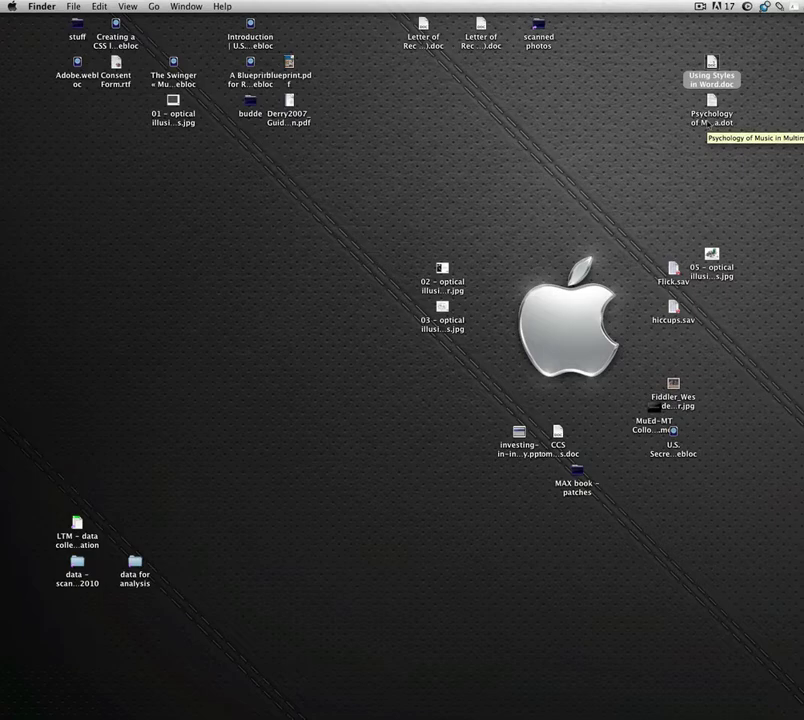
double_click(712, 110)
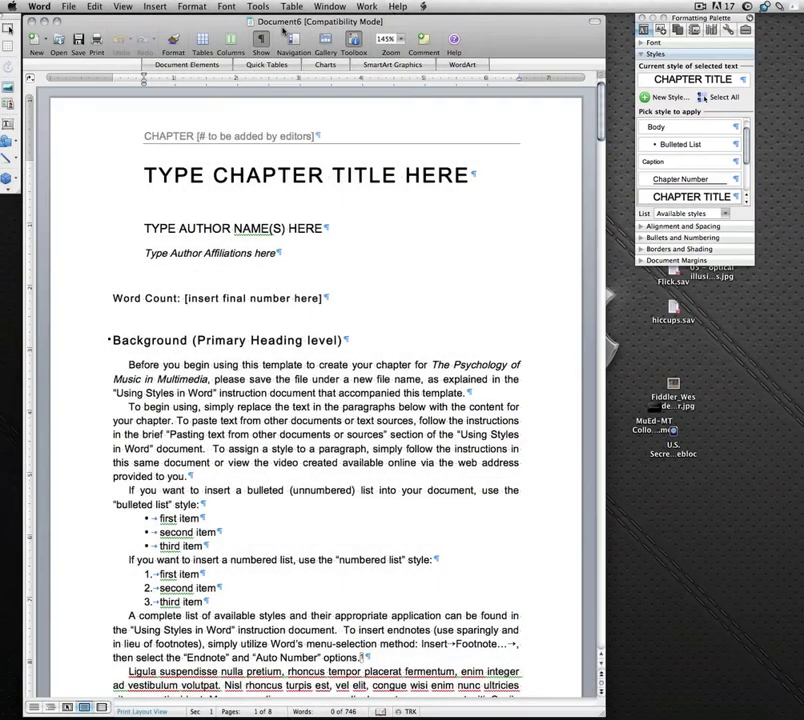
Step: Save the new document to the Desktop as a Word 97-2004 .doc, named with the author's surname followed by "- A-V synchronization"
click(78, 42)
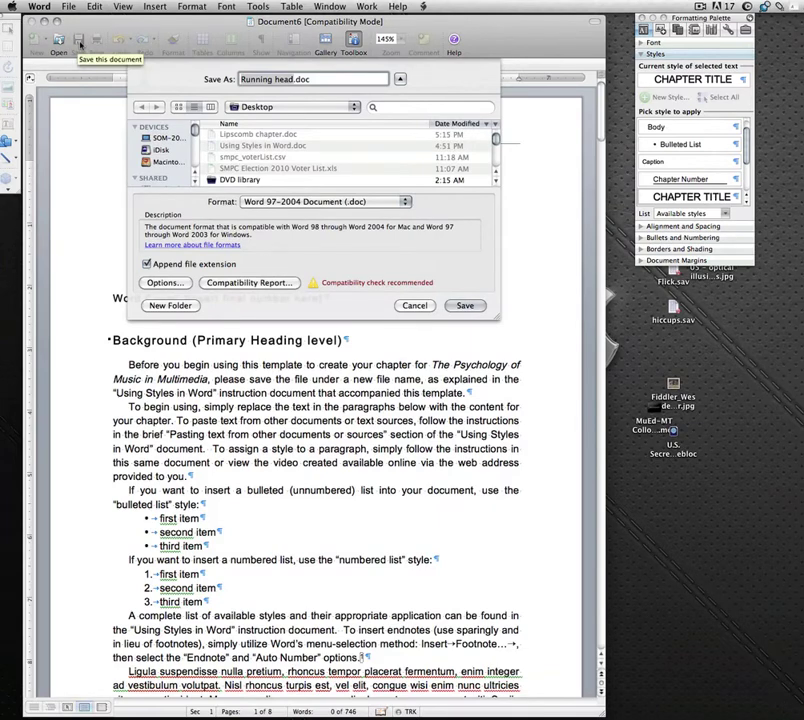
text(Lipscomb - )
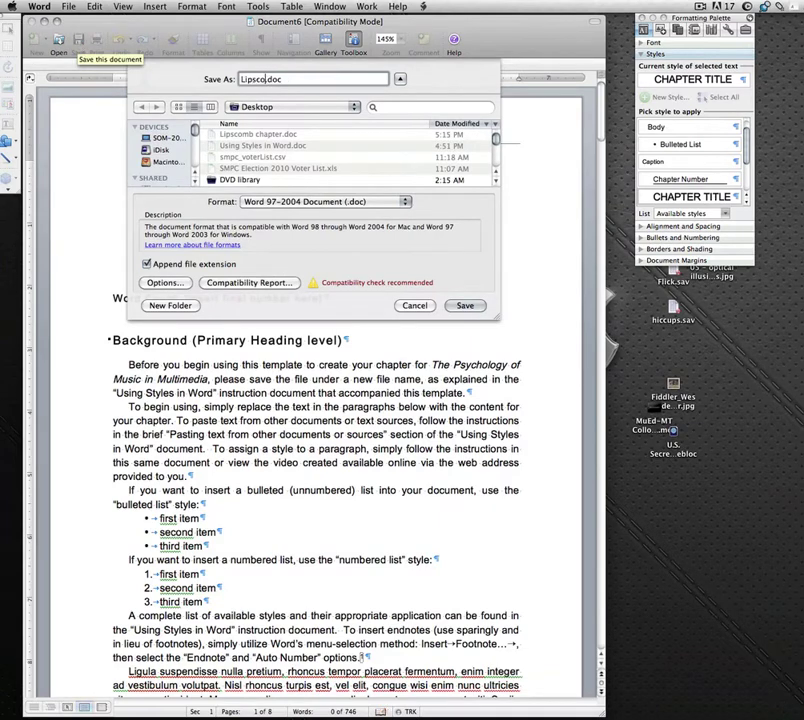
text(A-V synchno)
key(BackSpace)
key(BackSpace)
text(ronization)
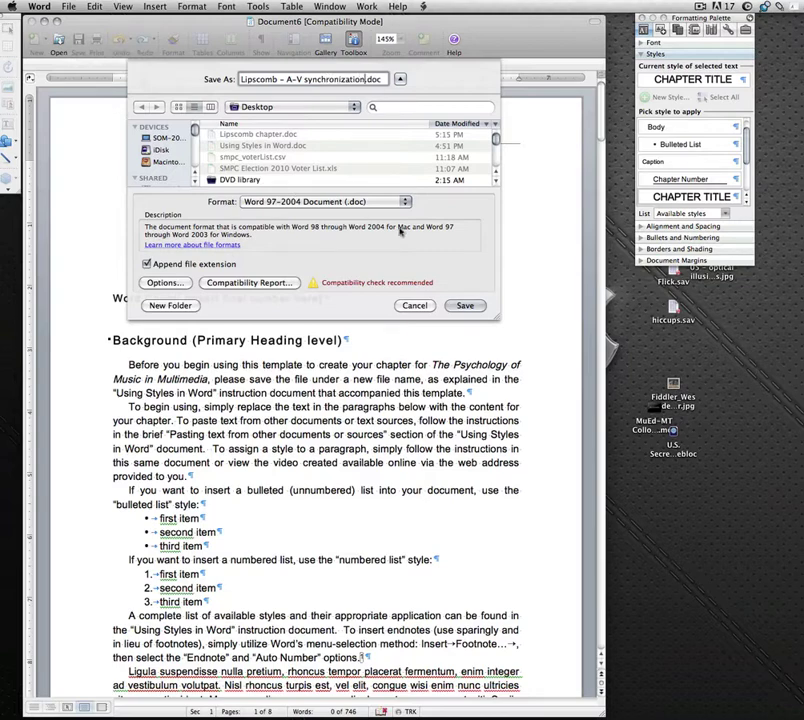
scroll(185, 160, down, 3)
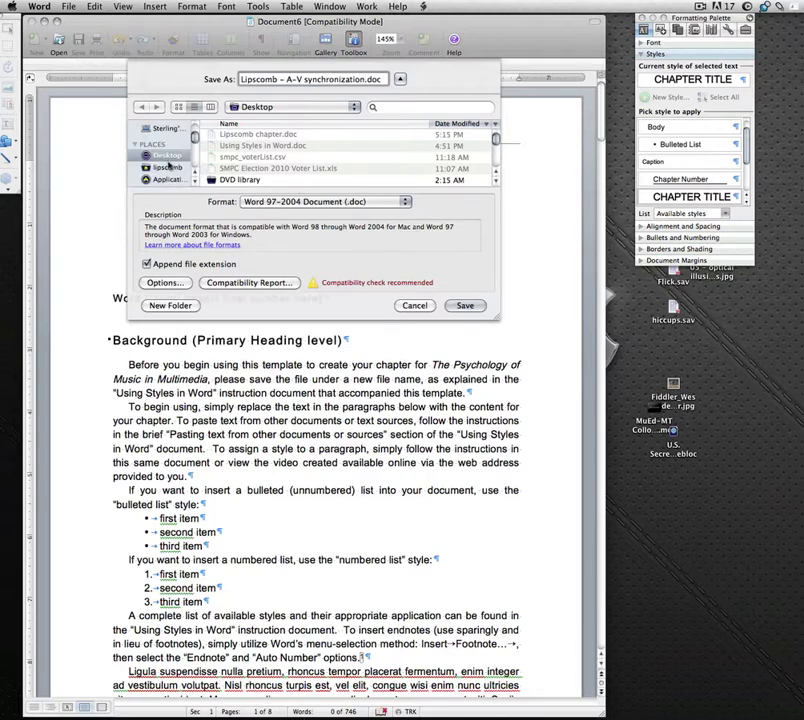
click(466, 305)
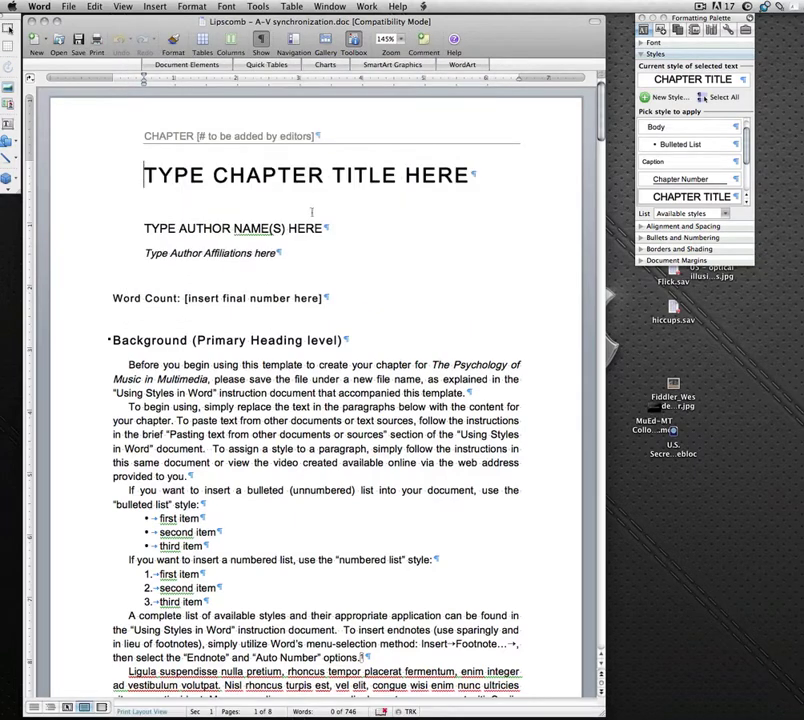
Step: Replace the chapter title placeholder with "A-V SYNCHRONIZATION"
drag(146, 175, 463, 163)
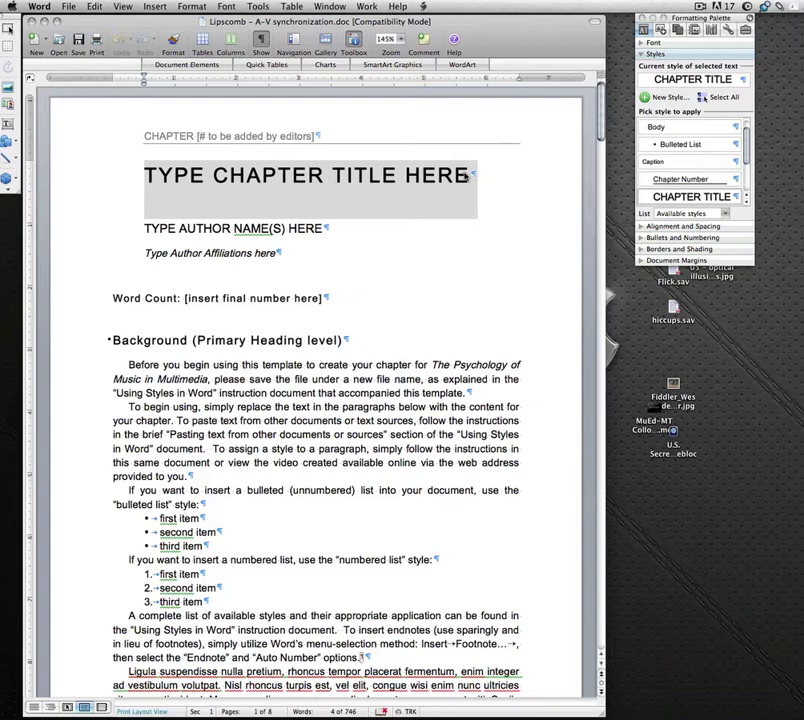
text(A-V)
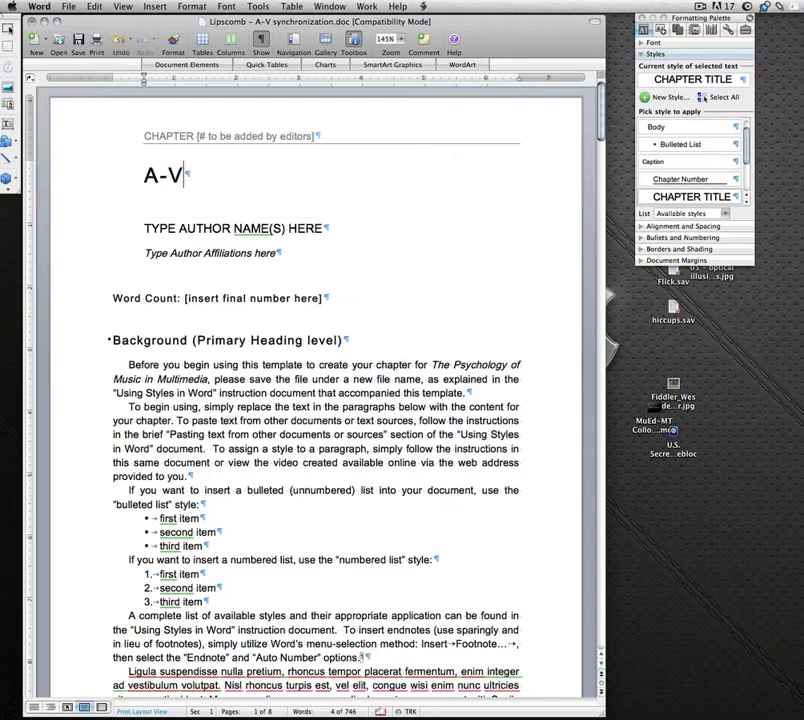
text( SYN)
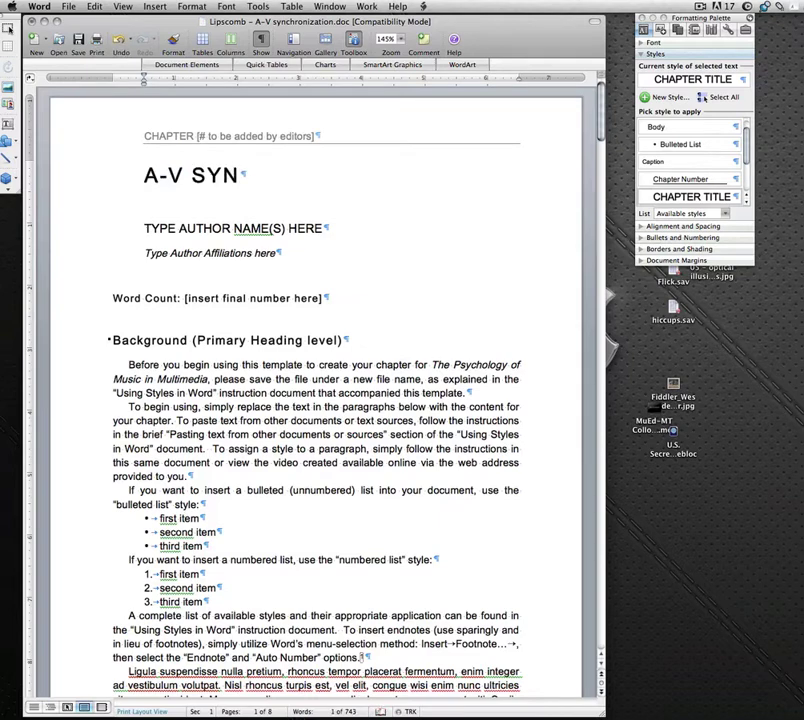
text(CHNO)
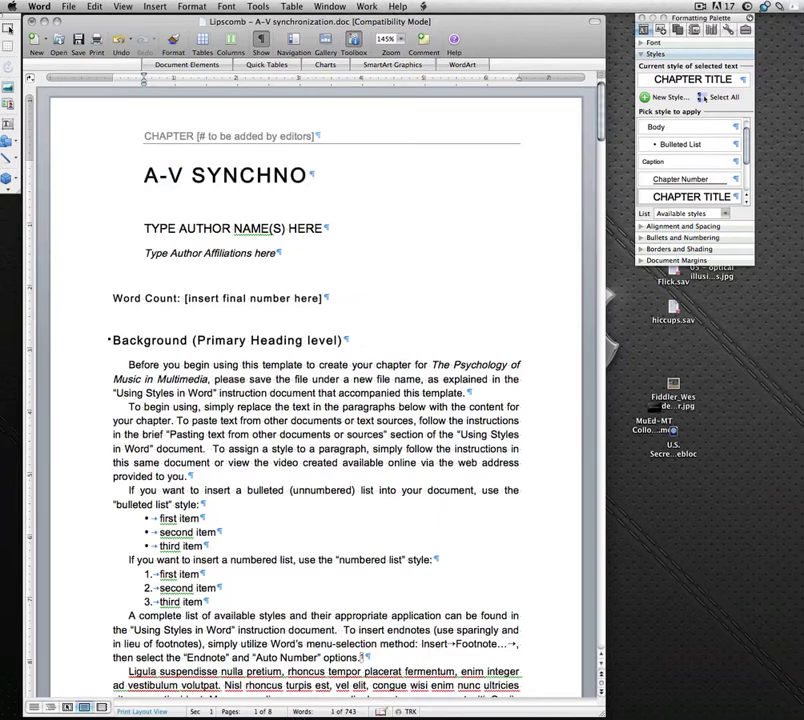
key(BackSpace)
key(BackSpace)
text(RONIZATION)
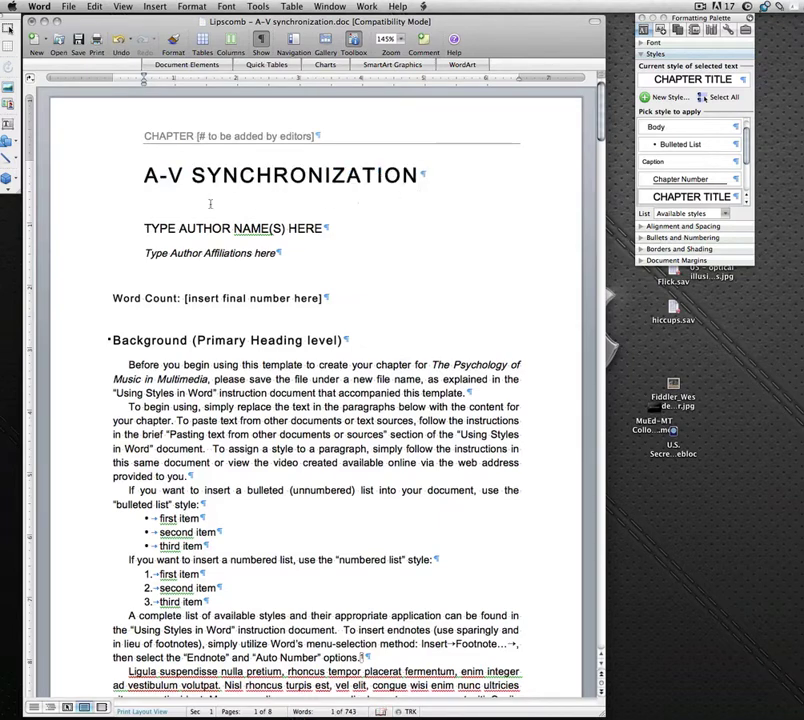
Step: Replace the author name placeholder below the title with the author's full name in capitals
drag(144, 228, 322, 232)
text(SCOTT)
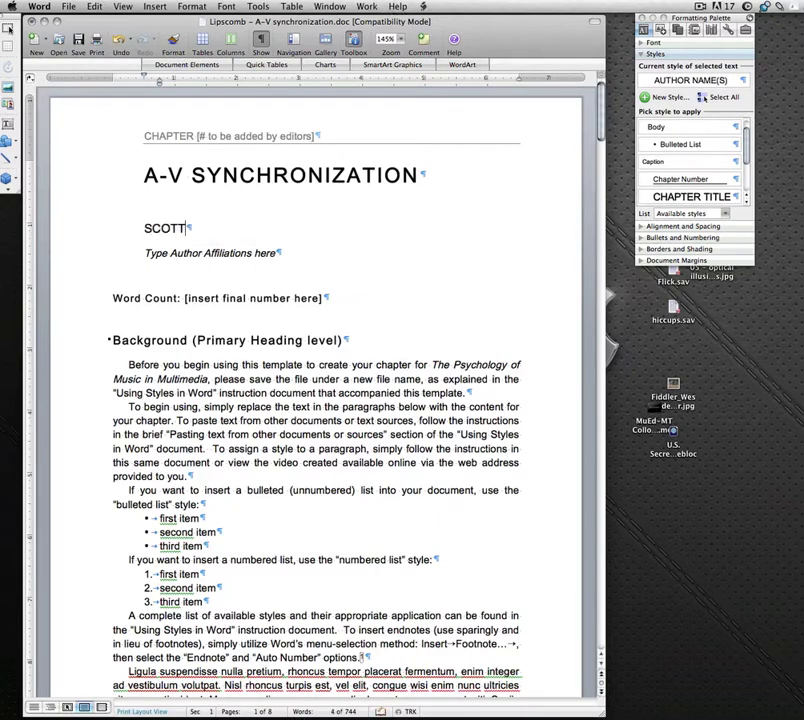
text( D. LIPSCOMB)
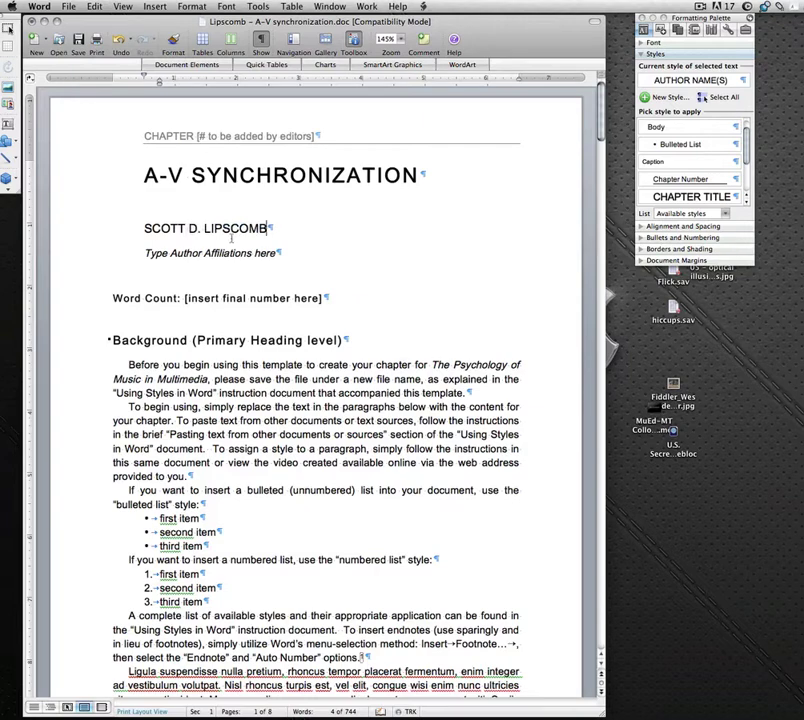
Step: Check which styles are assigned to the author affiliations line, the Background heading and the first paragraph below it
drag(144, 253, 215, 295)
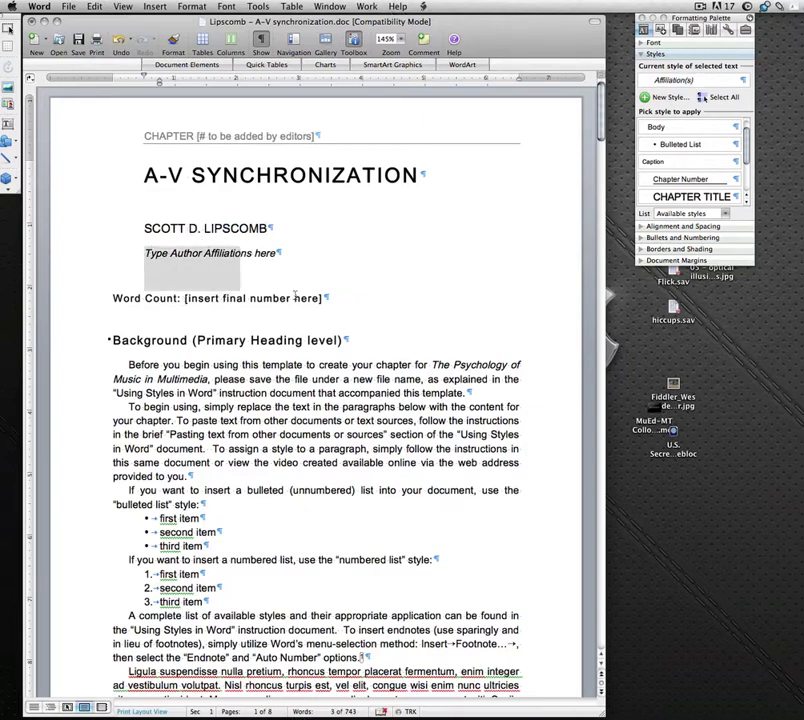
click(215, 340)
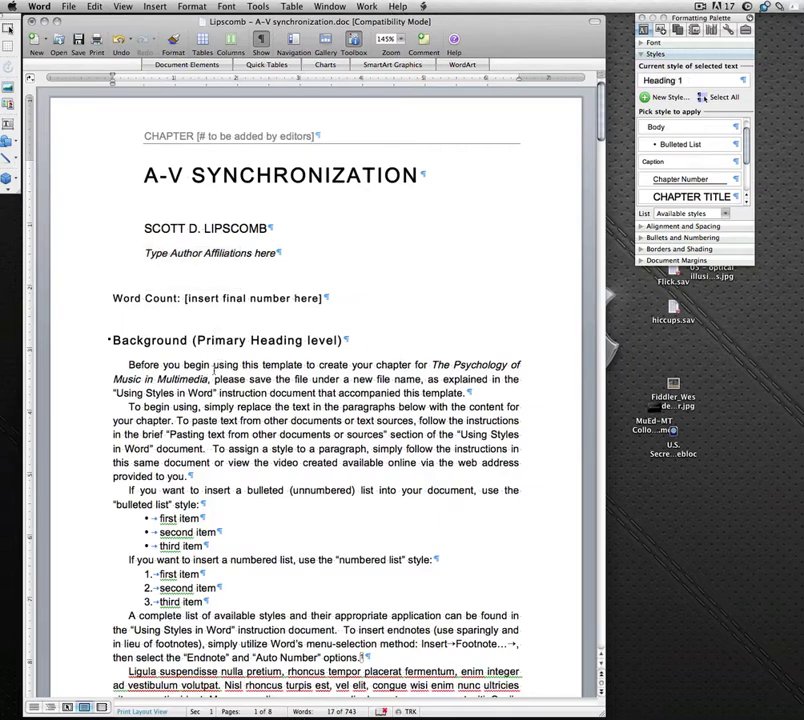
click(162, 365)
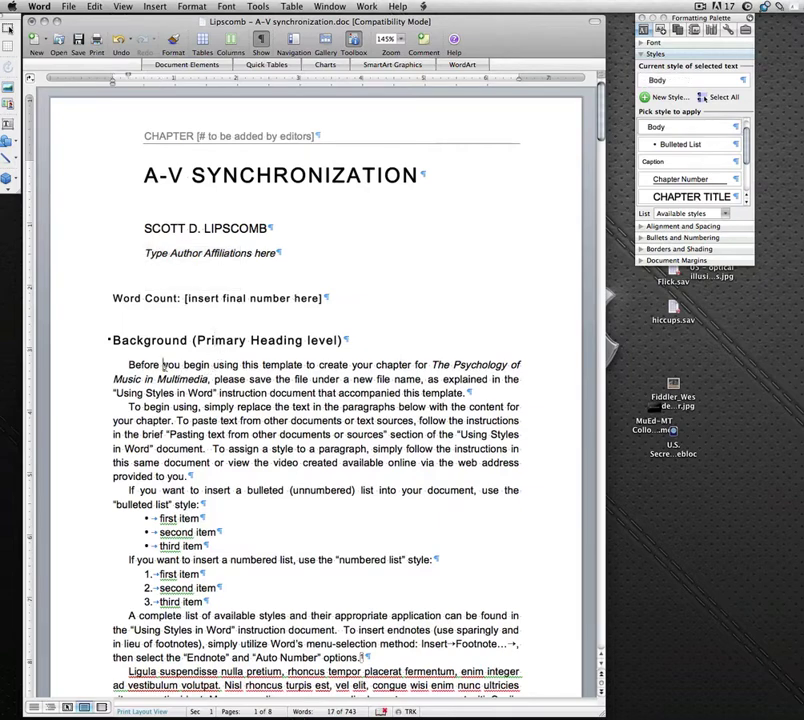
scroll(163, 366, down, 2)
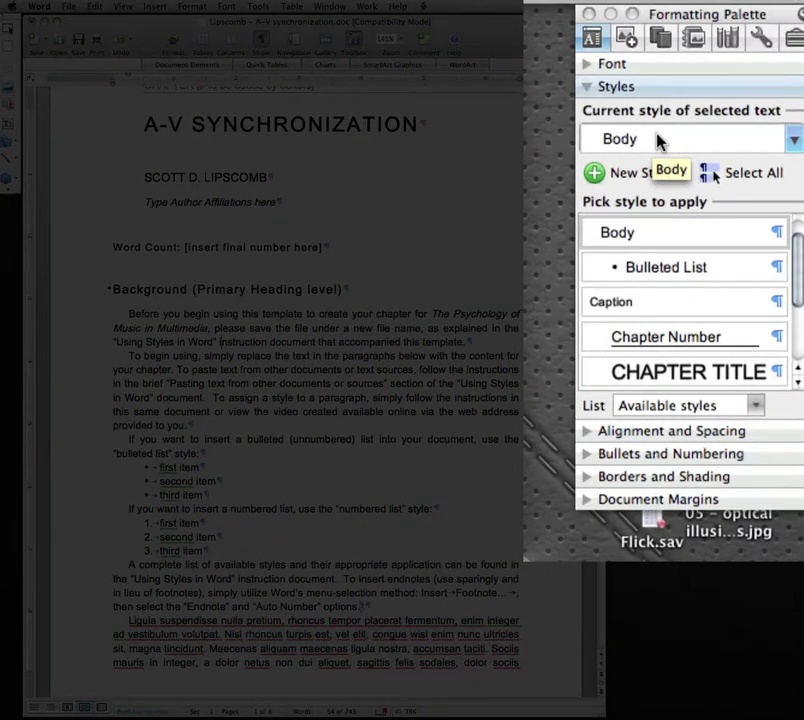
Step: Look at the commands available for the Body style and dismiss them without changing the style
click(794, 143)
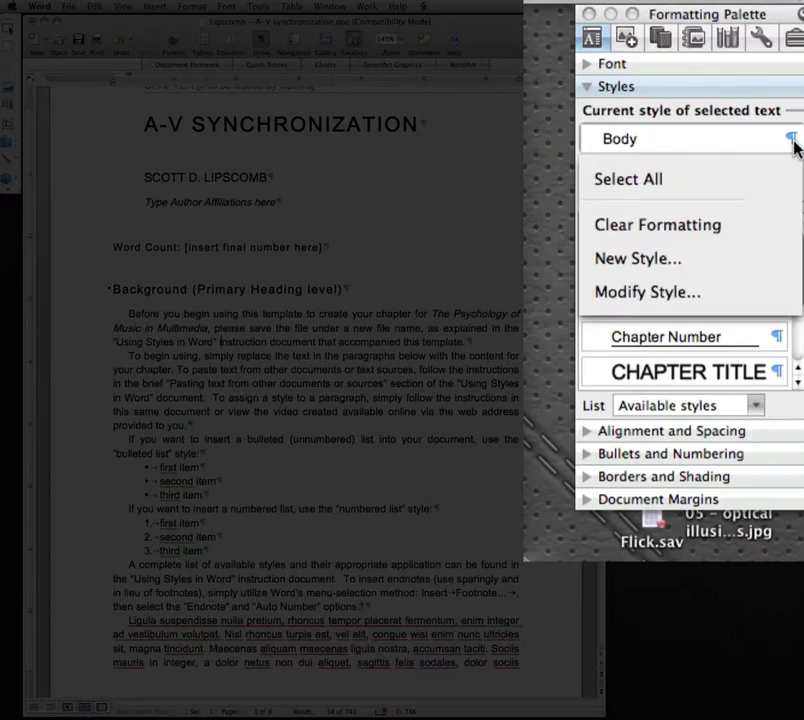
click(755, 88)
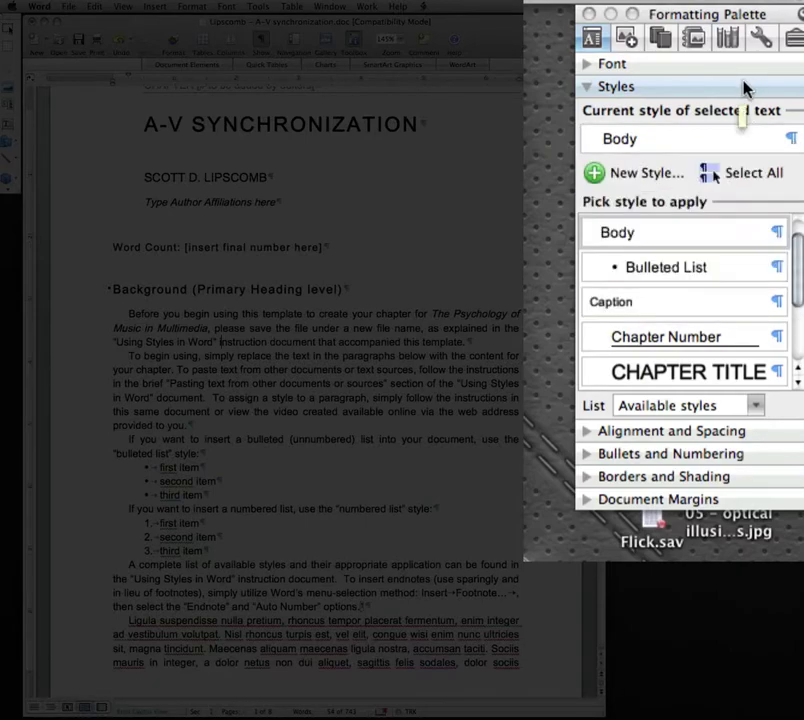
click(791, 139)
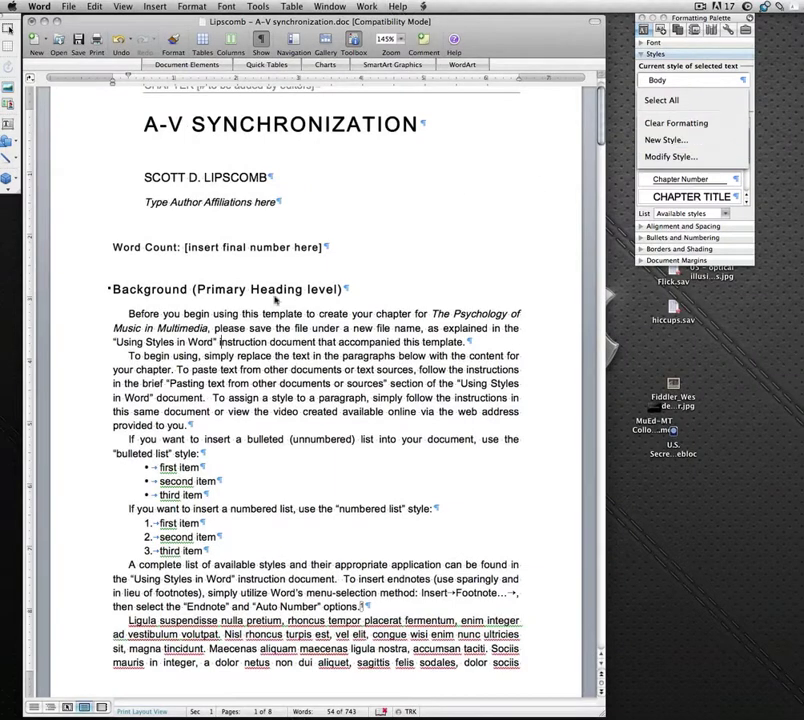
click(214, 342)
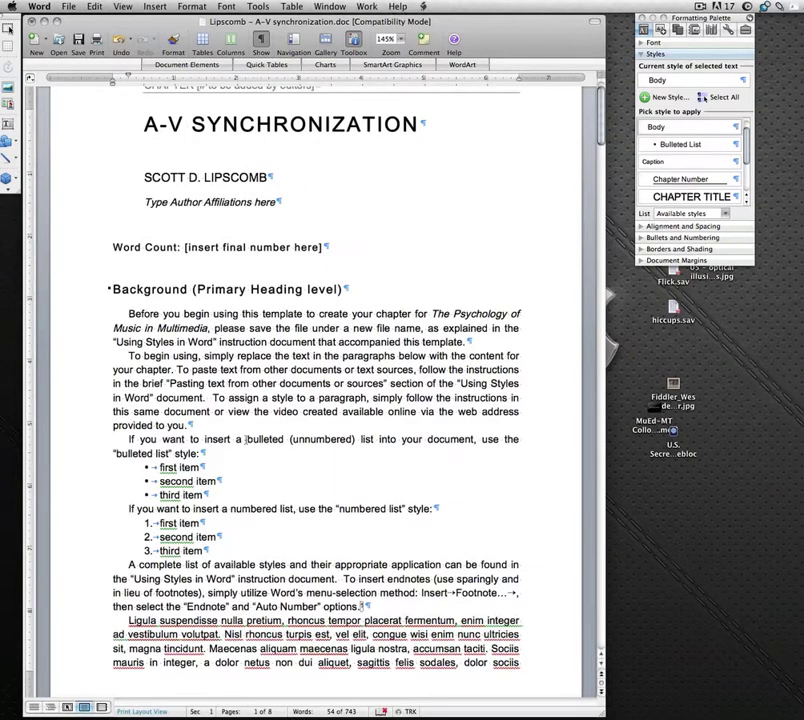
Step: Add a paragraph after the first Background paragraph in the Insert Placeholder style, reading "Insert Table 1 about here"
click(488, 341)
key(Return)
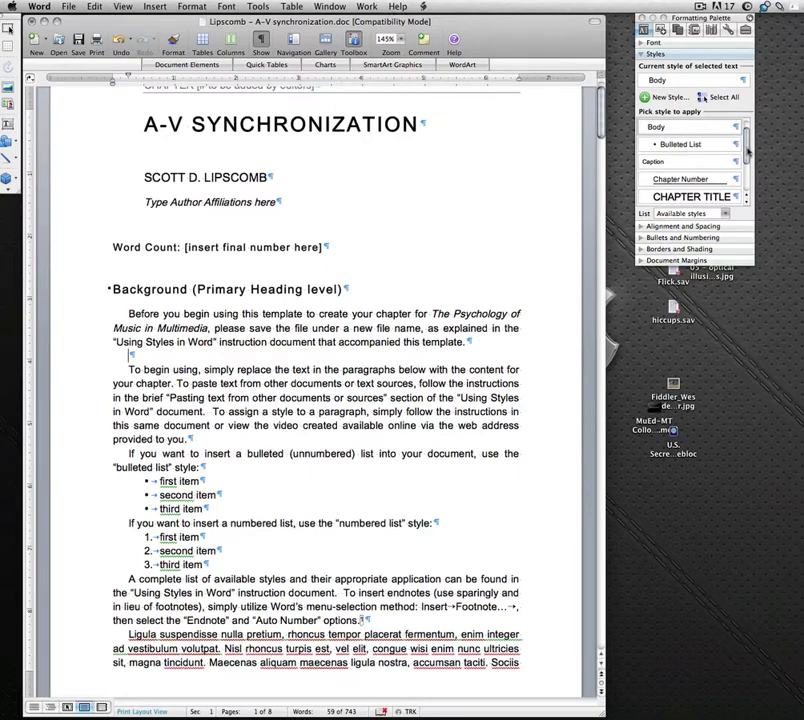
scroll(746, 152, down, 3)
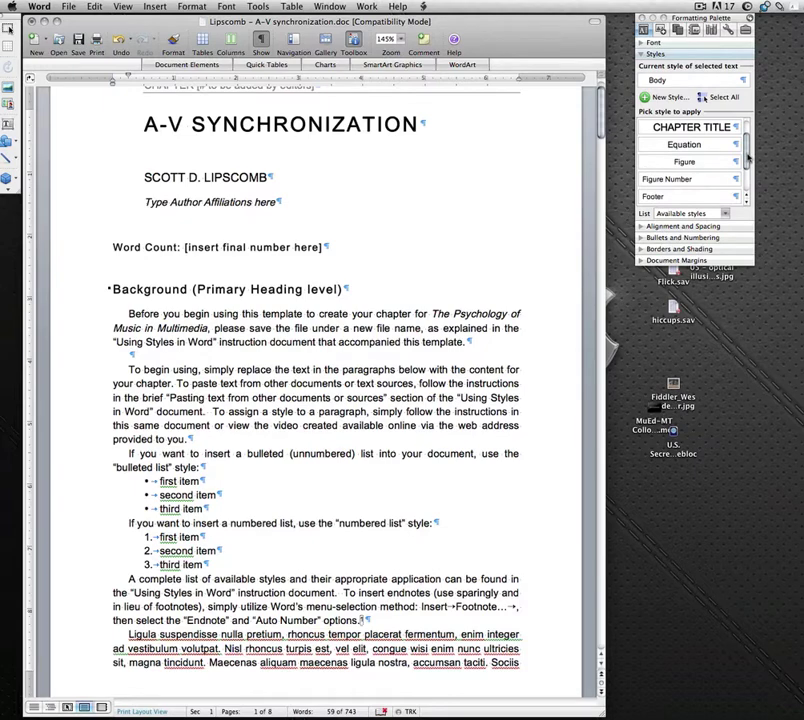
drag(746, 155, 746, 170)
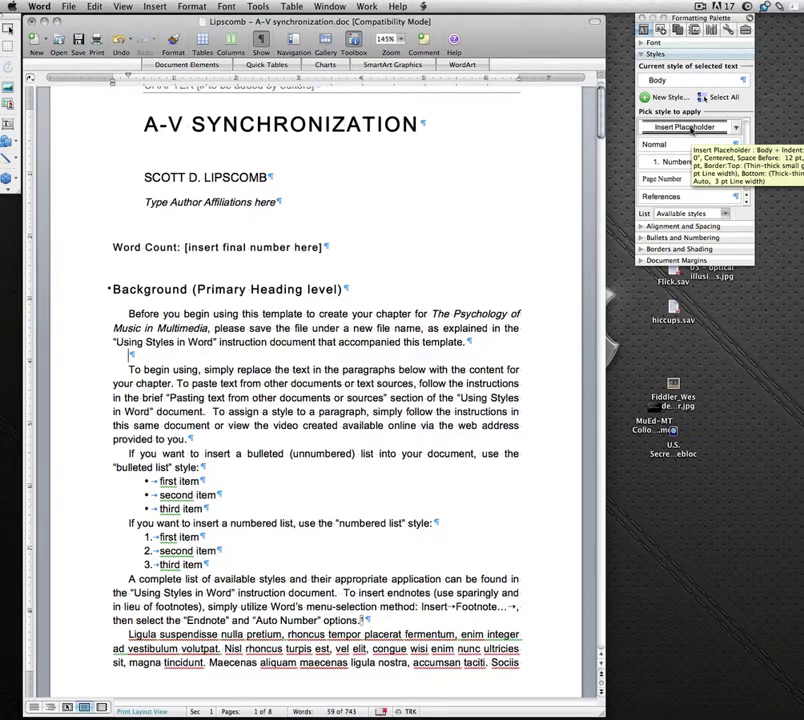
click(688, 128)
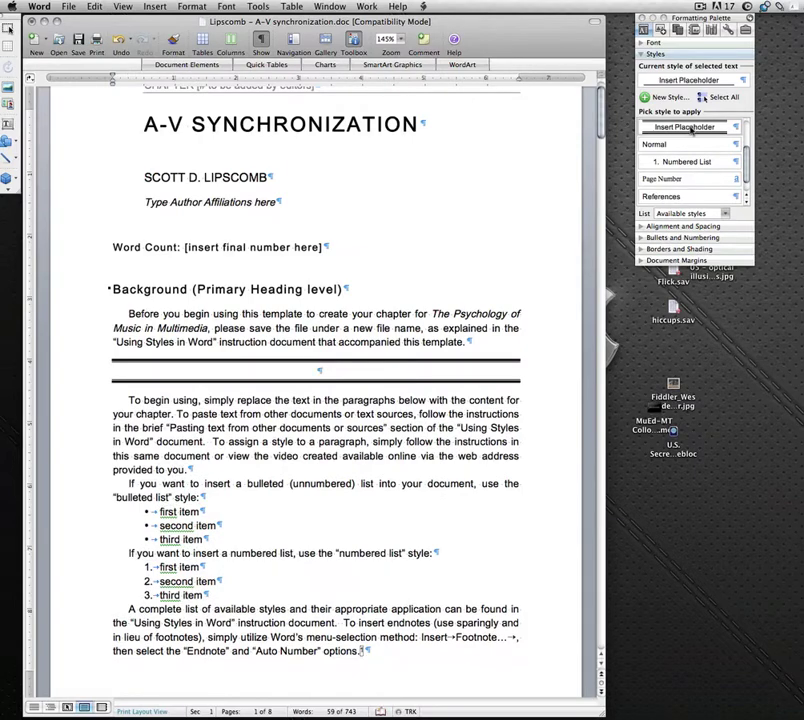
text(Insert Table)
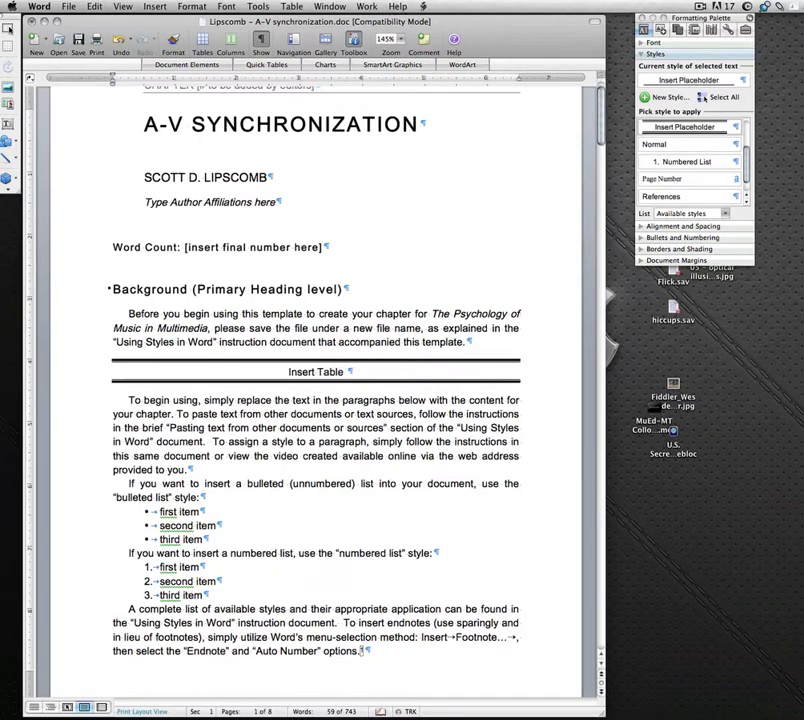
text( 1 about her)
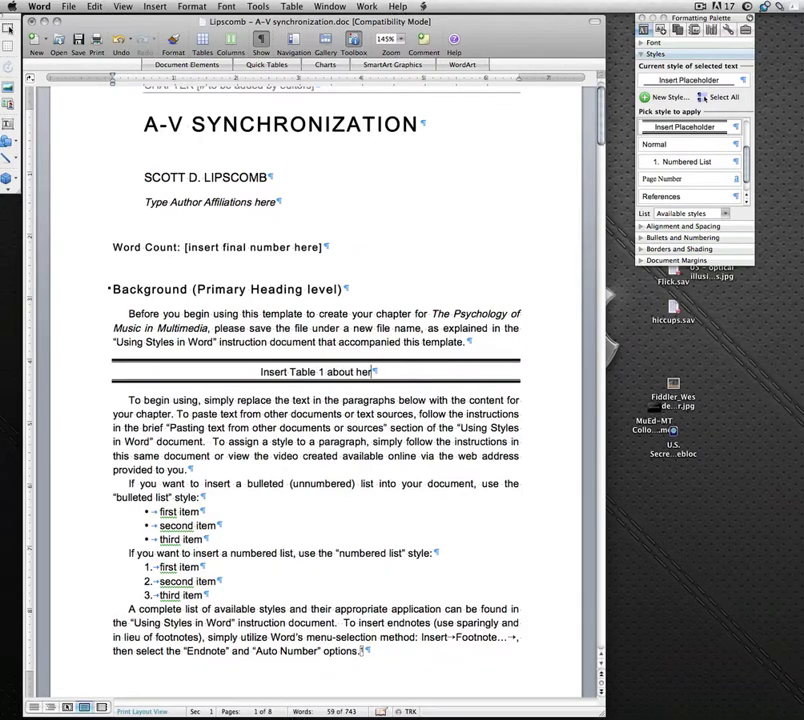
text(e)
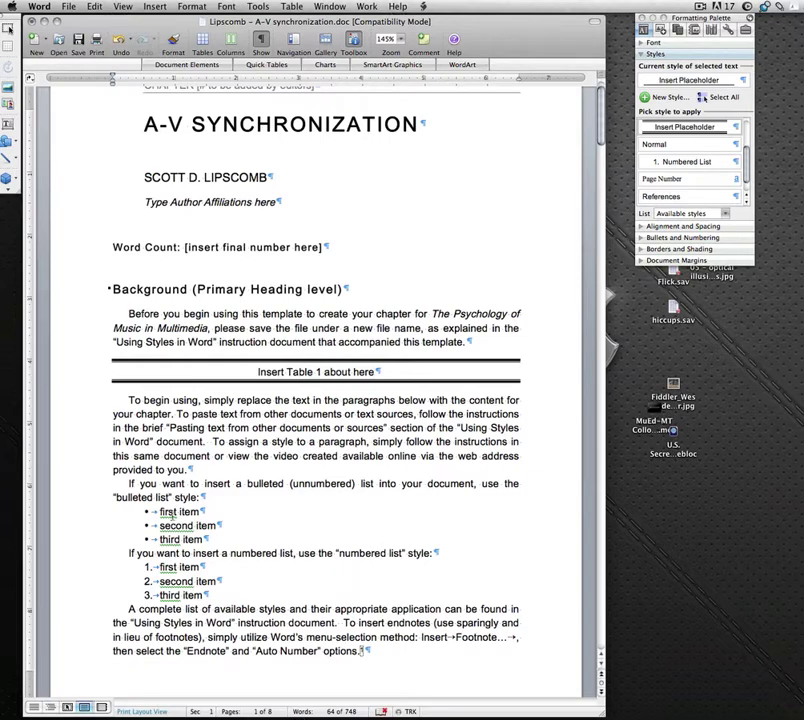
Step: Check the style of the first bulleted item and look over the figure placeholder and lower heading levels on page 2
click(208, 510)
scroll(208, 510, down, 1)
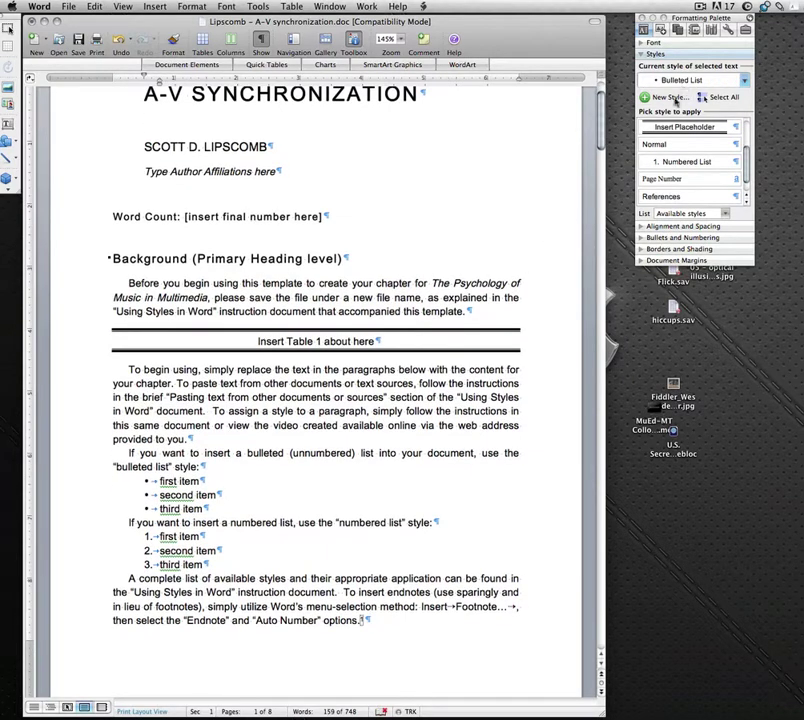
scroll(245, 481, down, 10)
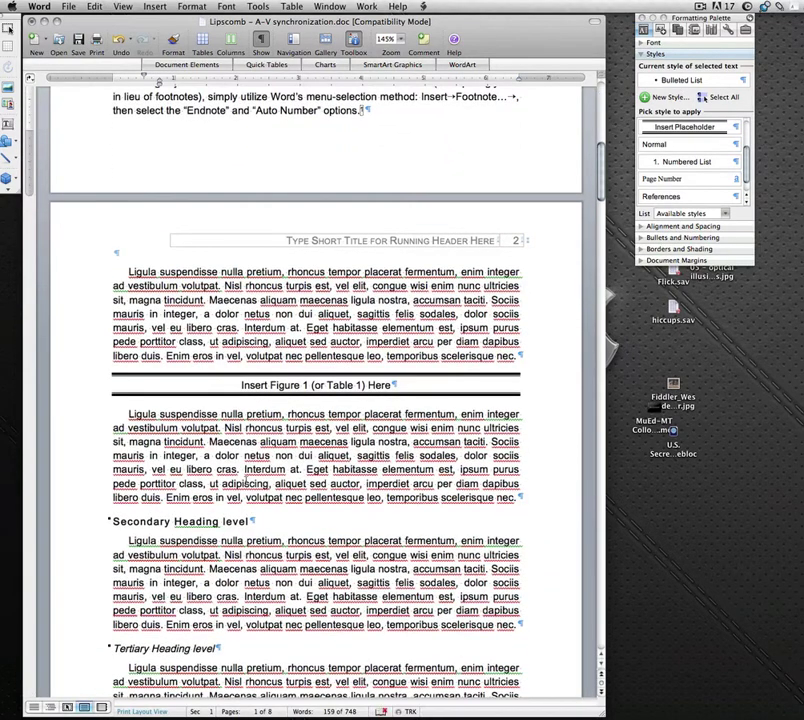
scroll(244, 481, down, 2)
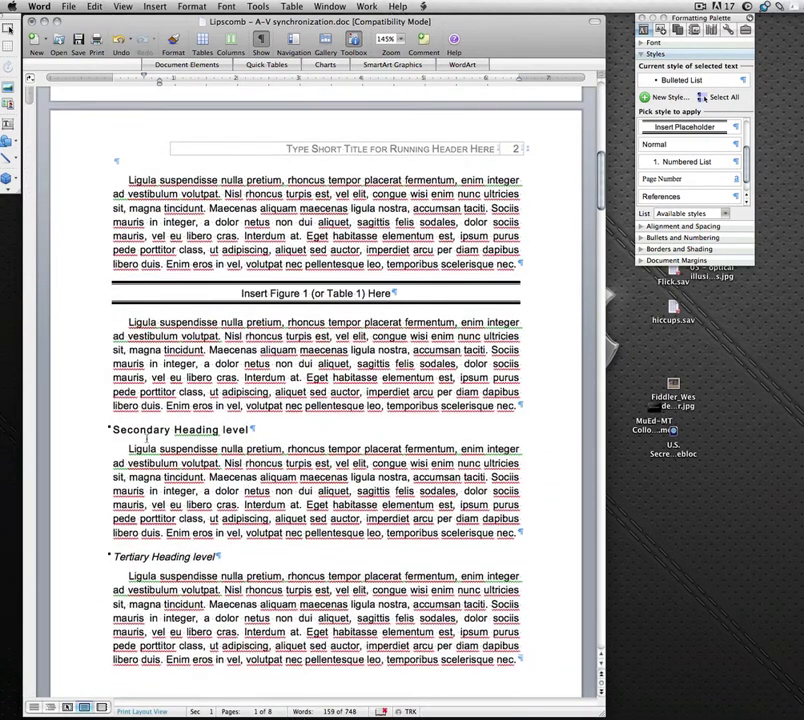
Step: Add a Heading 2 reading "Inserted Heading" after the paragraph under "Secondary Heading level", followed by an empty paragraph
scroll(672, 165, up, 4)
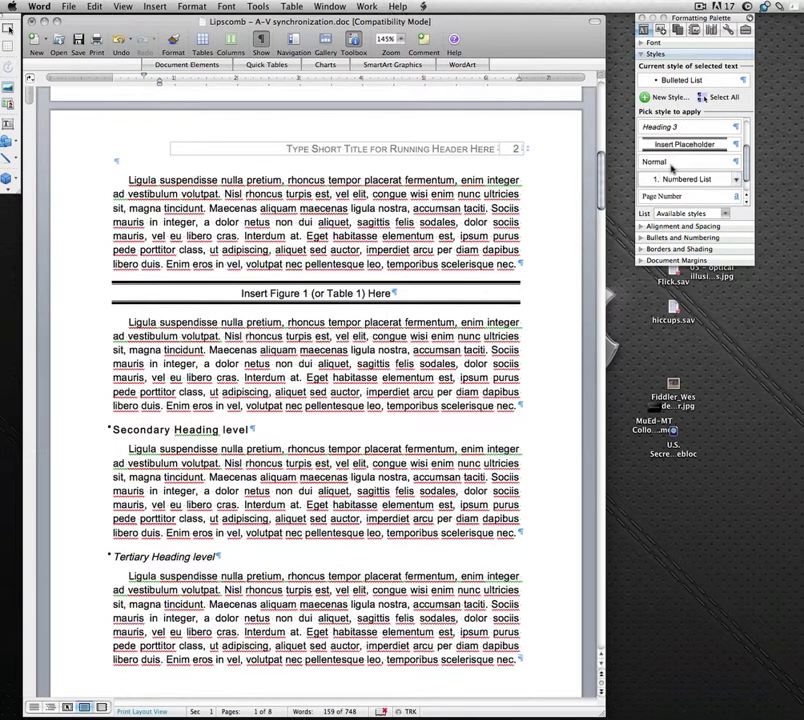
scroll(672, 168, down, 3)
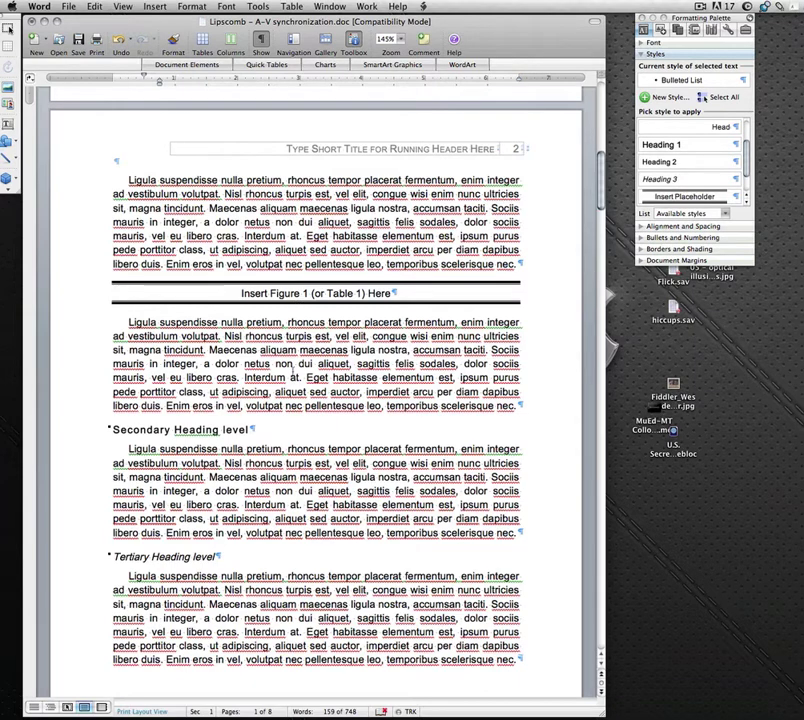
click(520, 533)
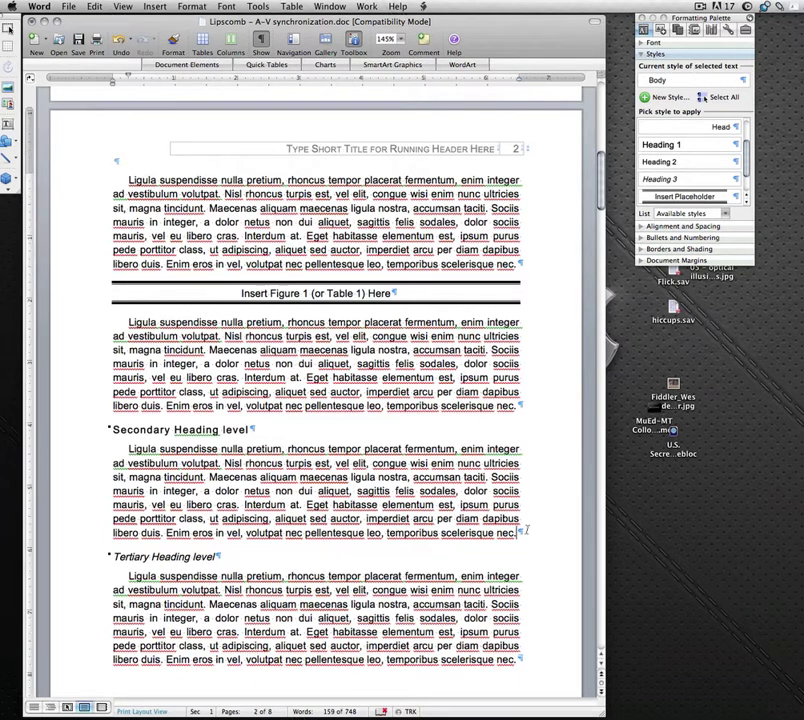
key(Return)
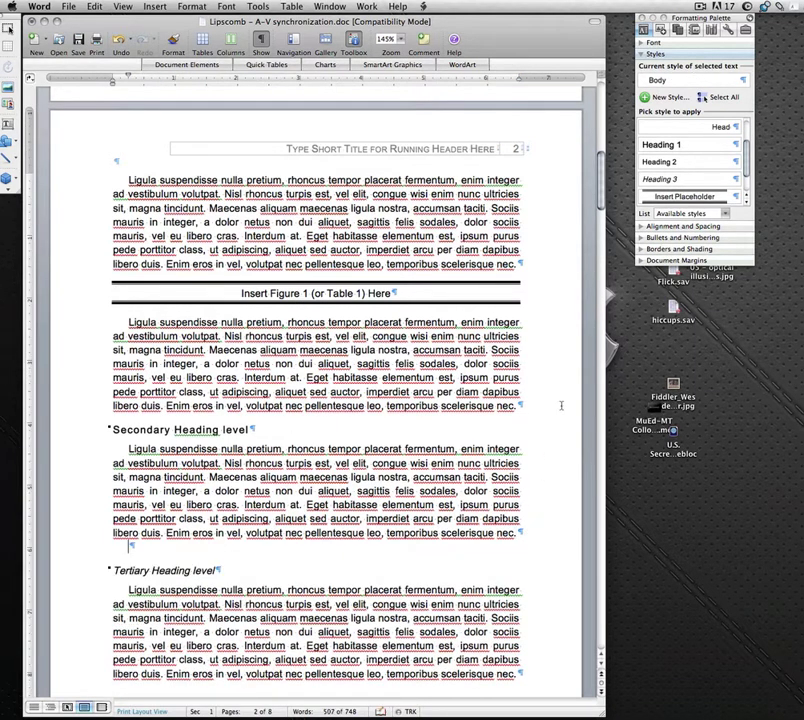
click(664, 162)
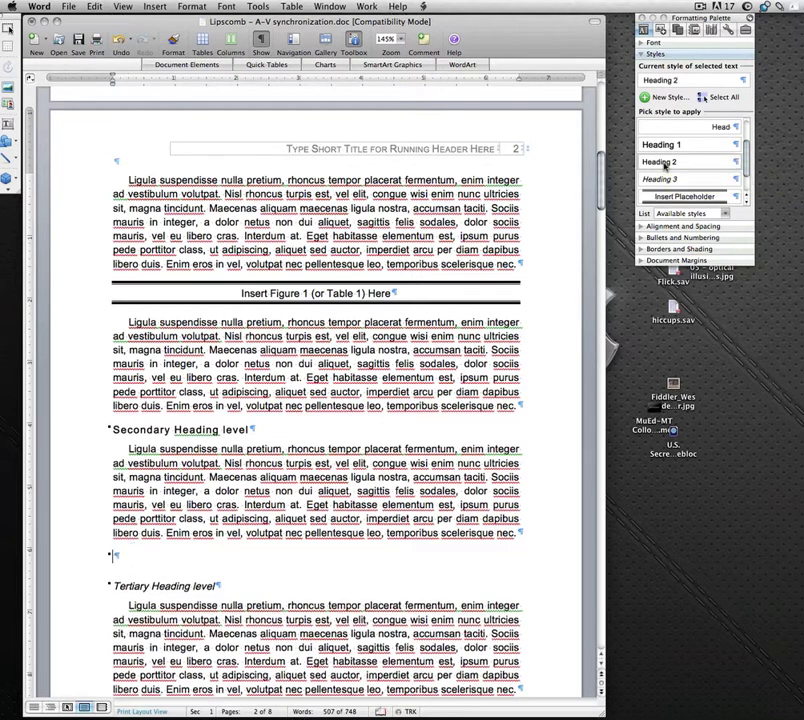
text(Inset)
text(ted Heading)
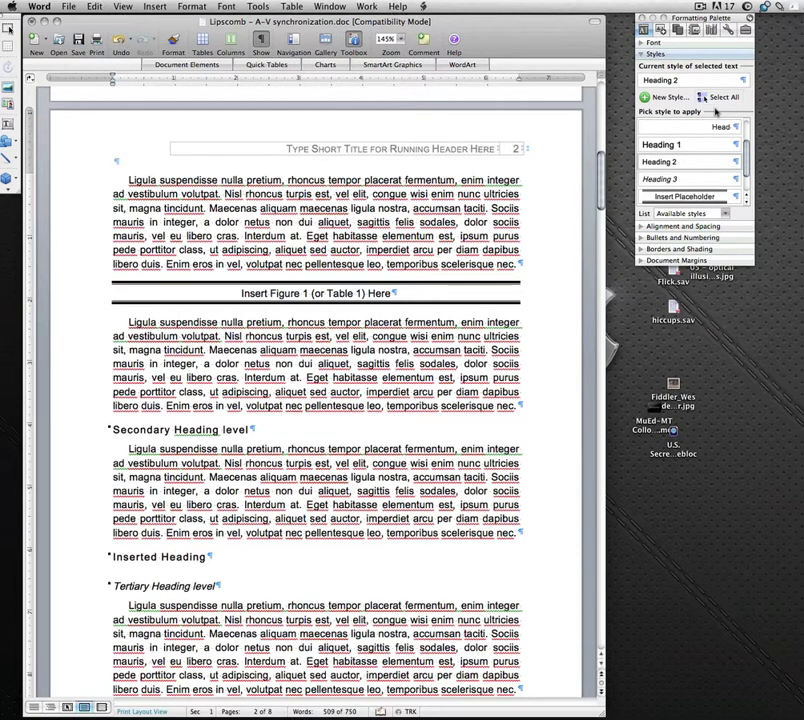
key(Return)
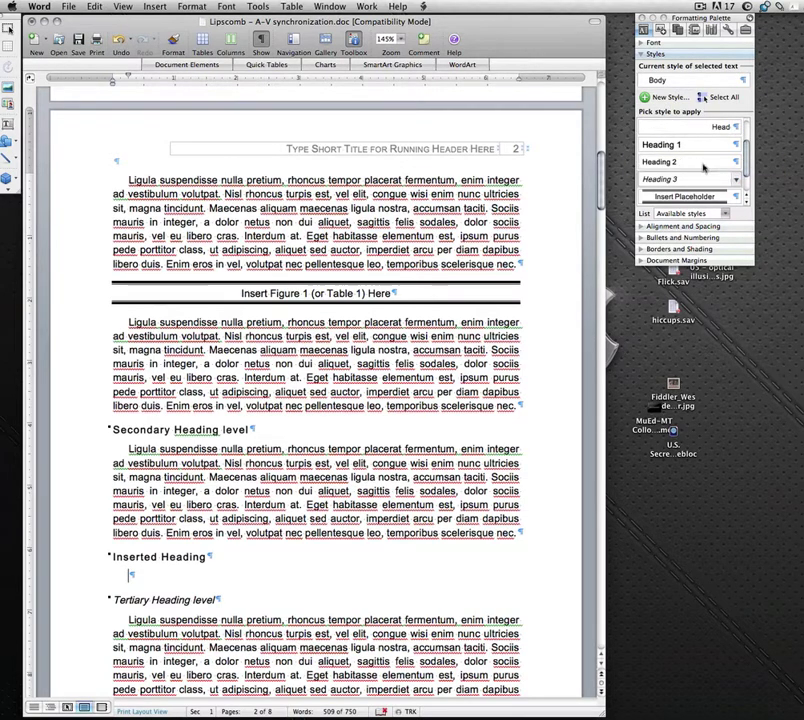
Step: Look over the available styles and examine the References, Acknowledgments and Footnotes sections on page 3
scroll(716, 149, up, 5)
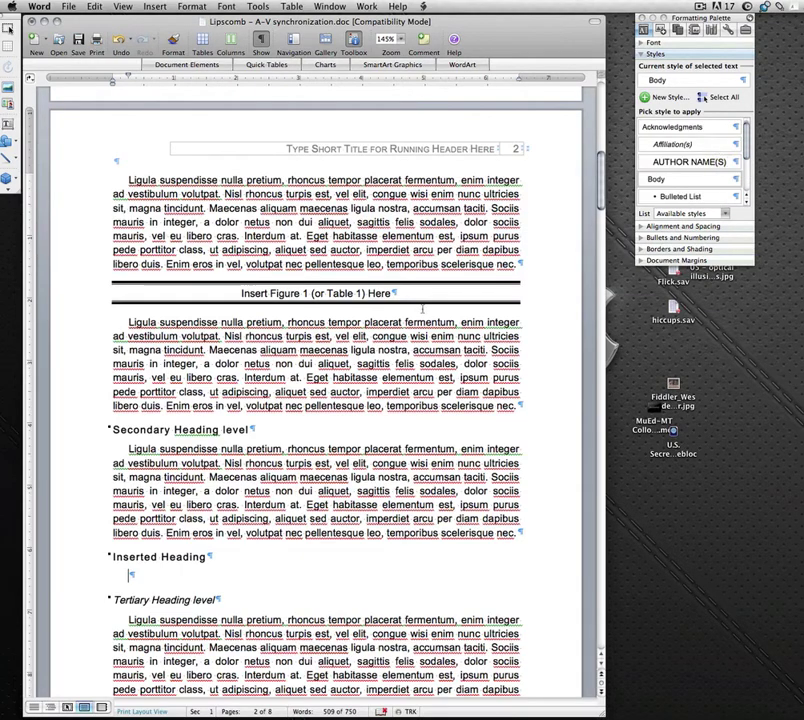
scroll(372, 347, down, 12)
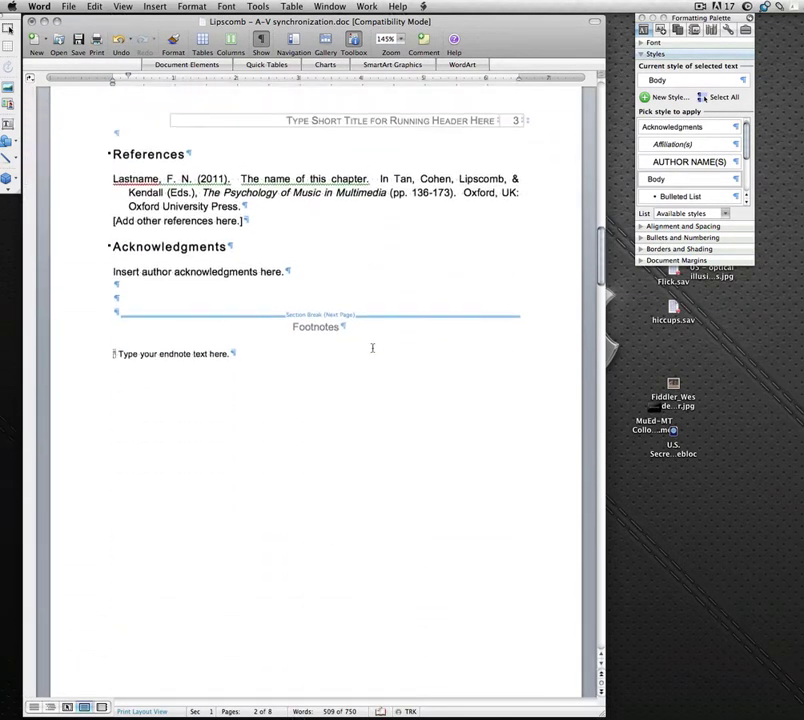
scroll(372, 347, down, 2)
scroll(372, 347, up, 5)
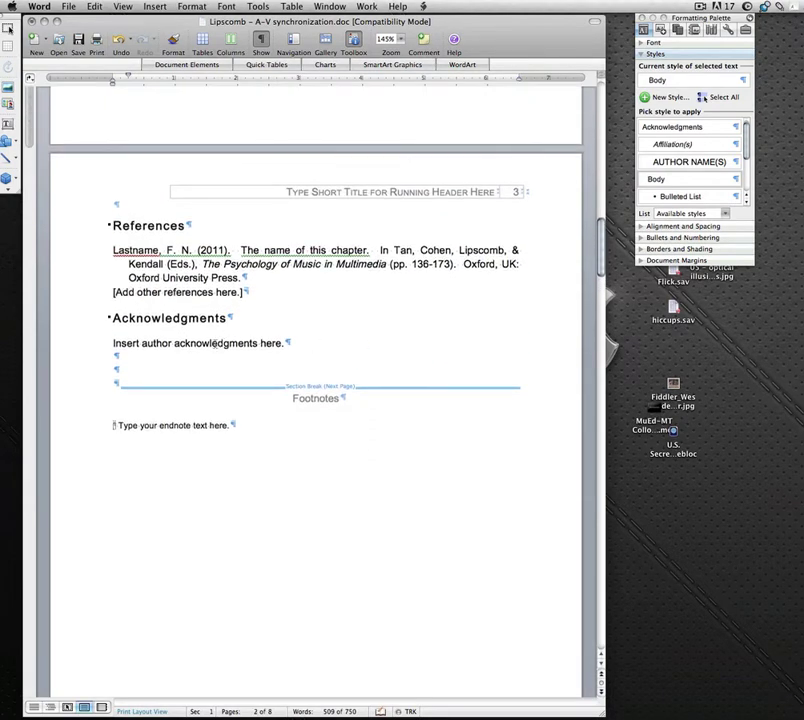
Step: Check the style of the acknowledgments paragraph and open the instruction document "Using Styles in Word.doc" from the desktop
click(215, 343)
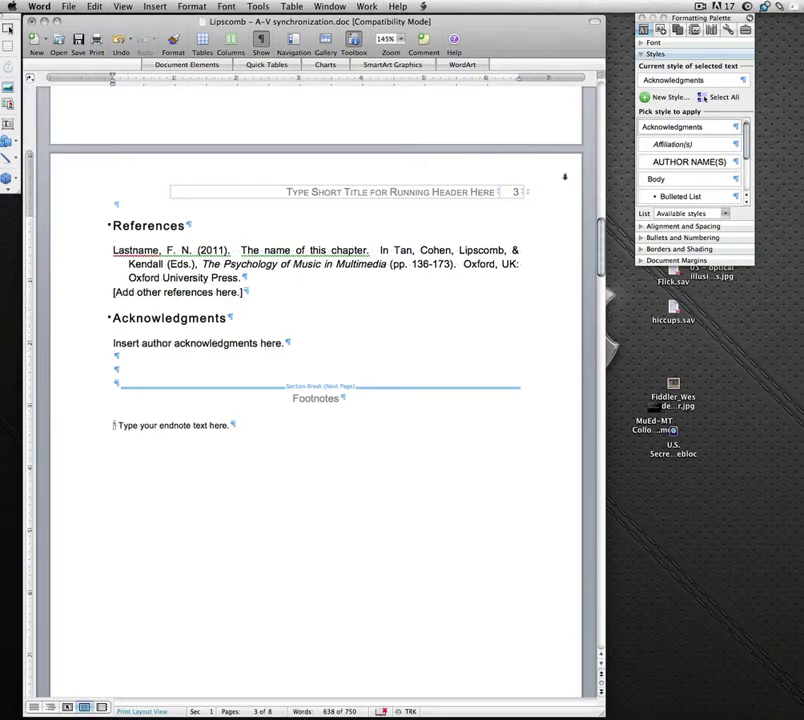
key(super+Tab)
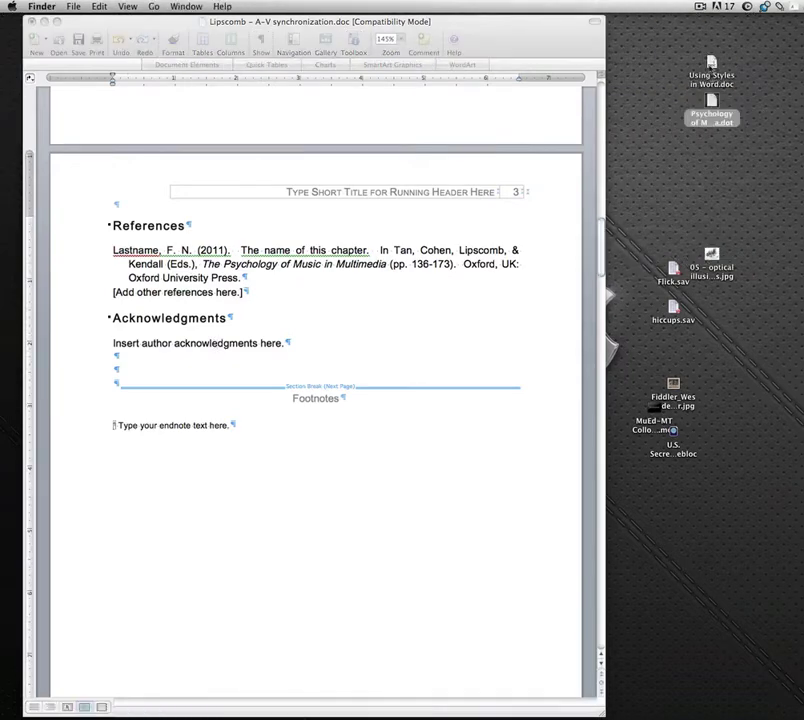
click(710, 64)
double_click(710, 64)
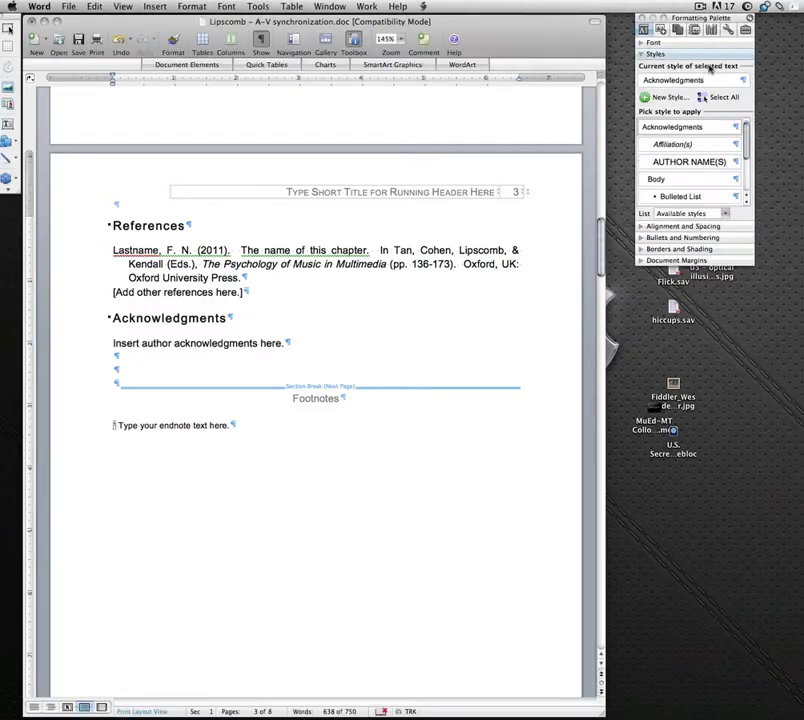
Step: Examine the instruction document's lists of styles likely to be needed for the chapter and styles not likely to be needed
scroll(414, 235, down, 15)
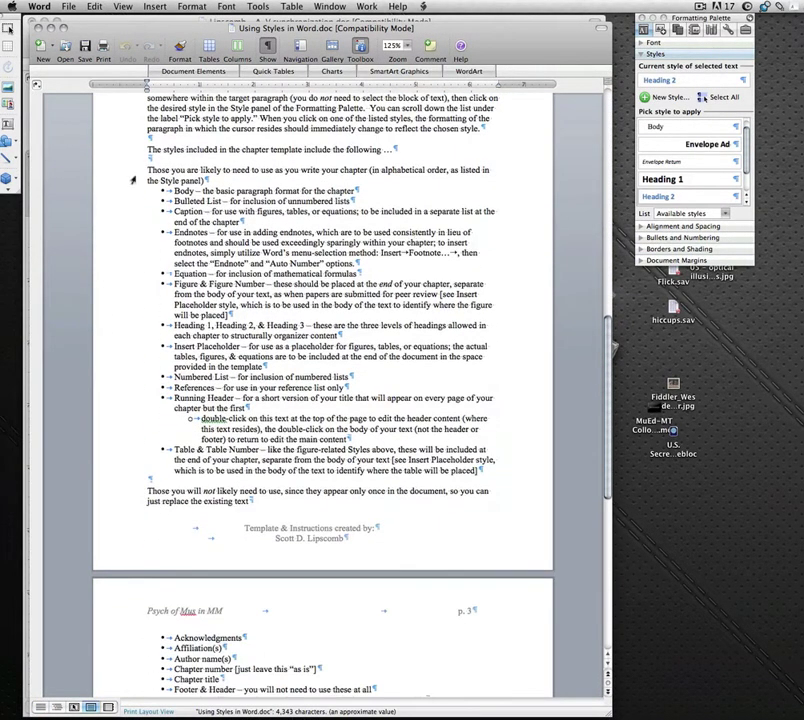
drag(120, 192, 120, 500)
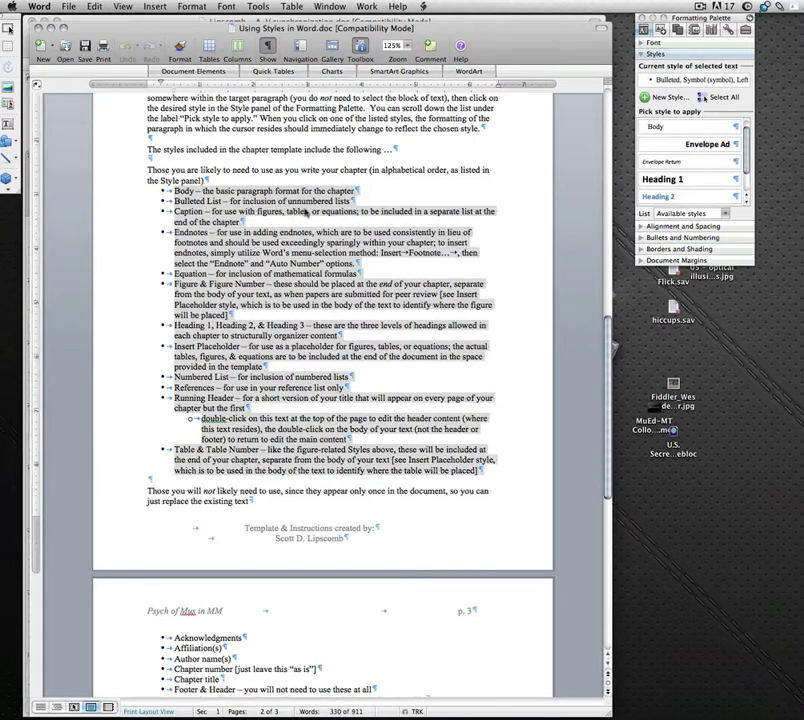
scroll(251, 287, down, 5)
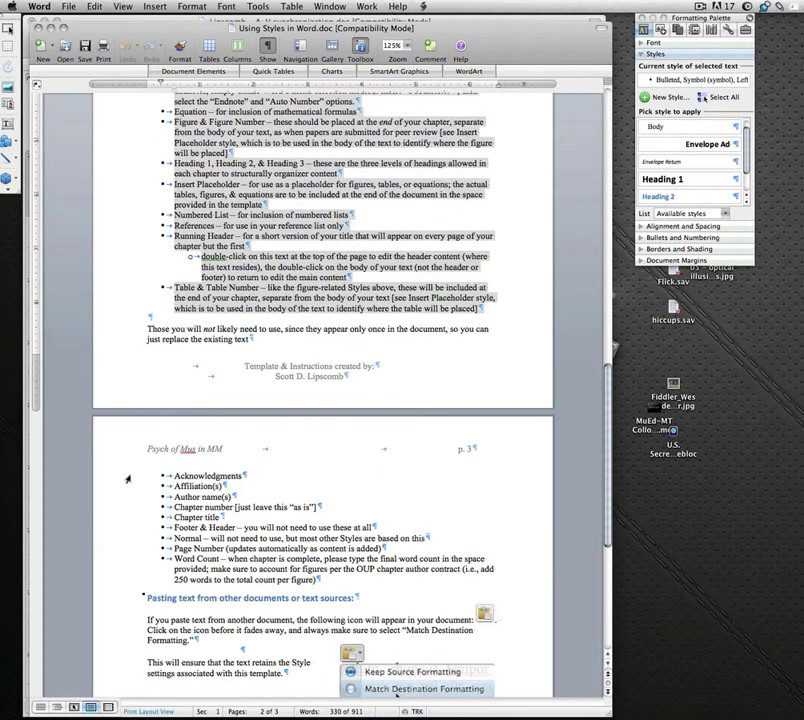
drag(117, 476, 113, 585)
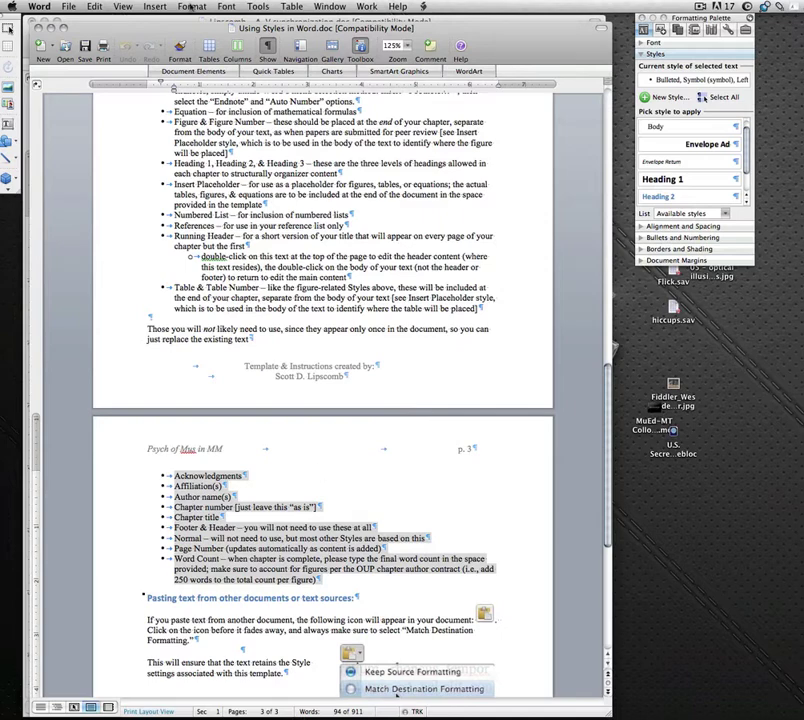
Step: Copy the two body paragraphs under "Info for Chapter Authors" in the instruction document
scroll(287, 243, up, 20)
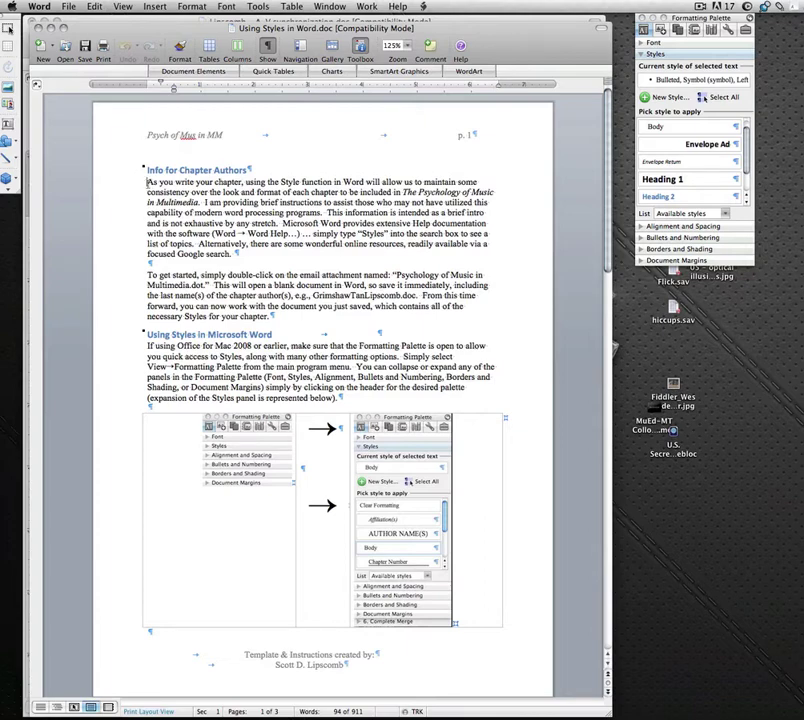
drag(148, 182, 272, 316)
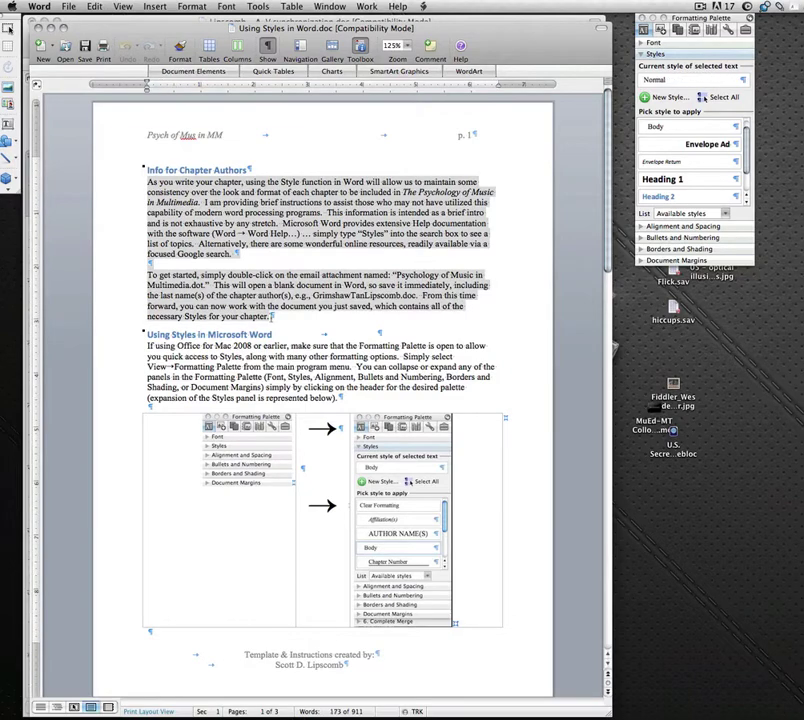
click(93, 7)
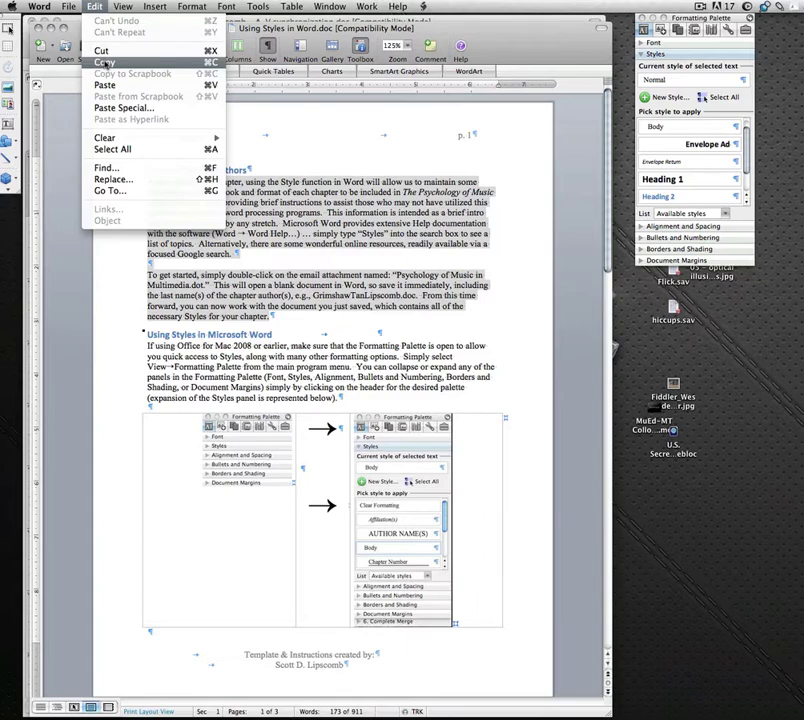
click(105, 63)
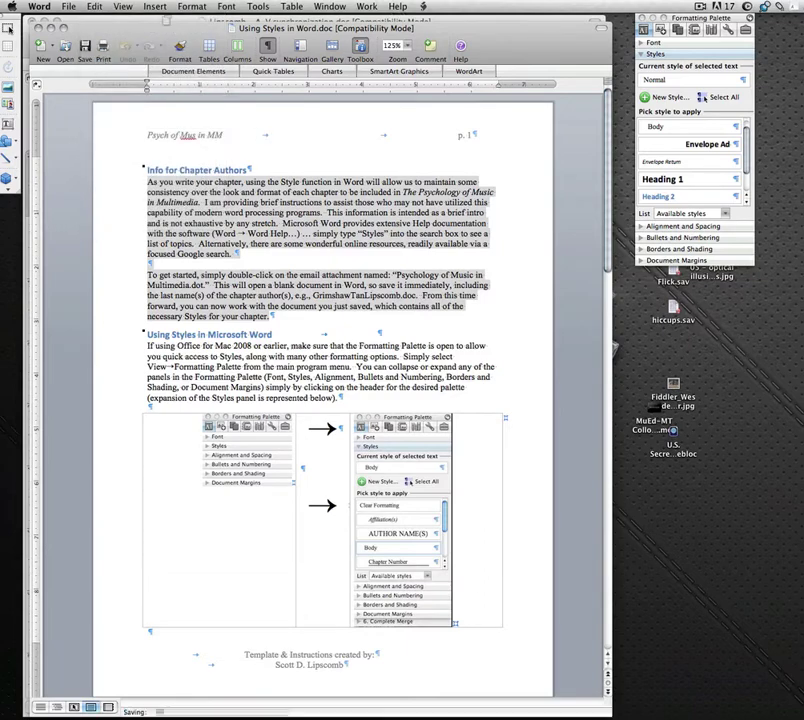
Step: Return to the A-V synchronization chapter and replace the "To begin using" paragraph under Background with the copied text
key(super+grave)
click(217, 384)
key(super+v)
scroll(131, 322, up, 10)
scroll(131, 322, down, 4)
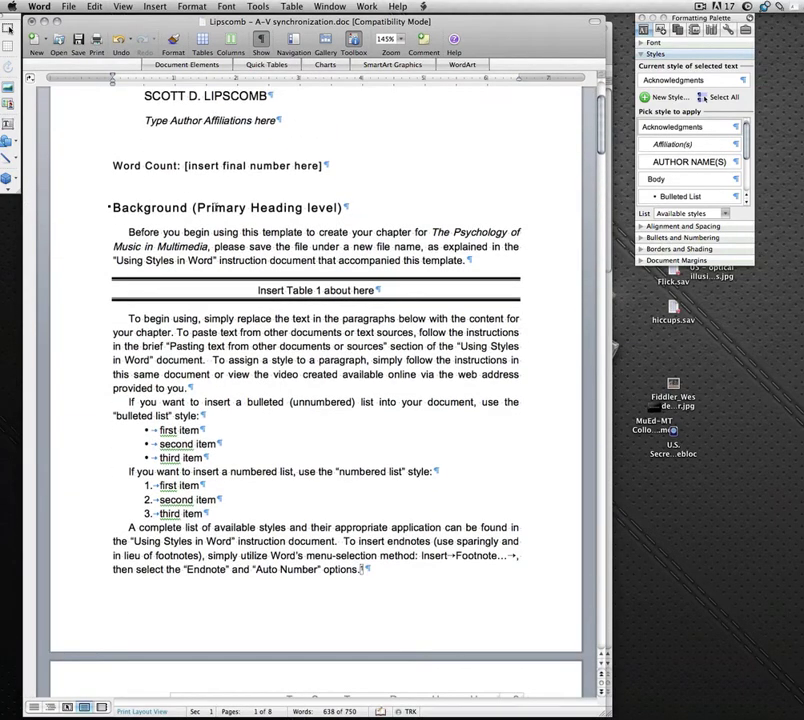
drag(129, 318, 190, 387)
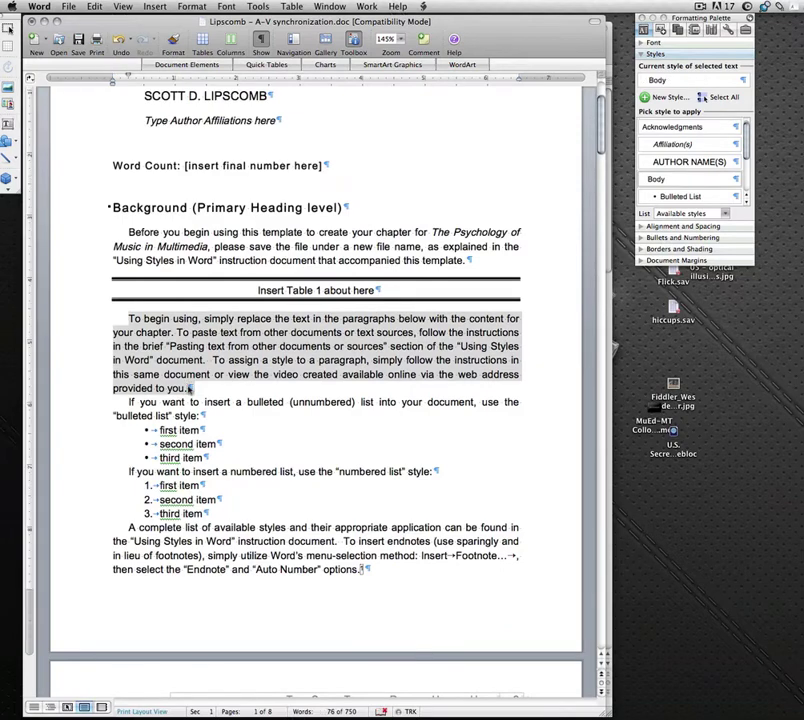
click(94, 6)
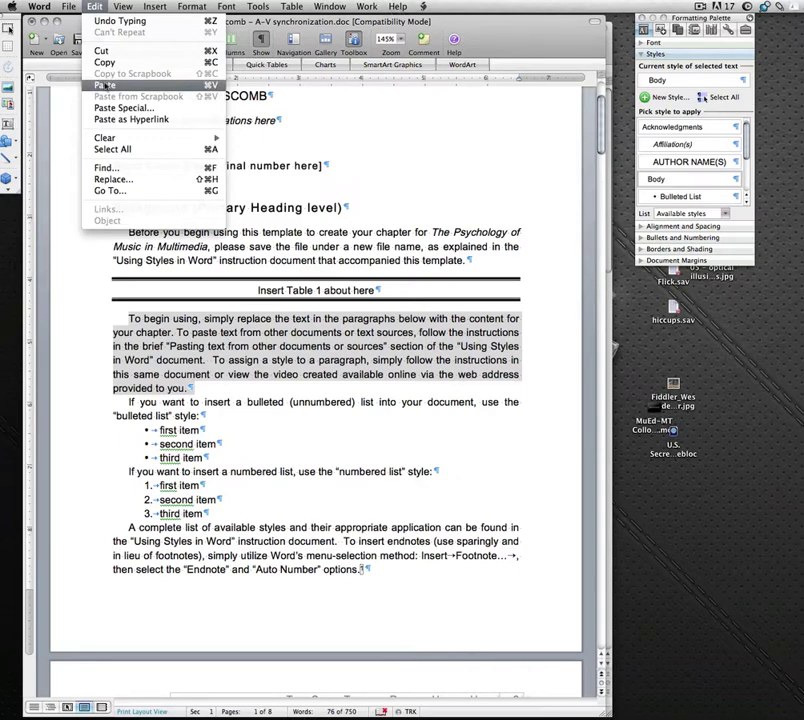
click(104, 85)
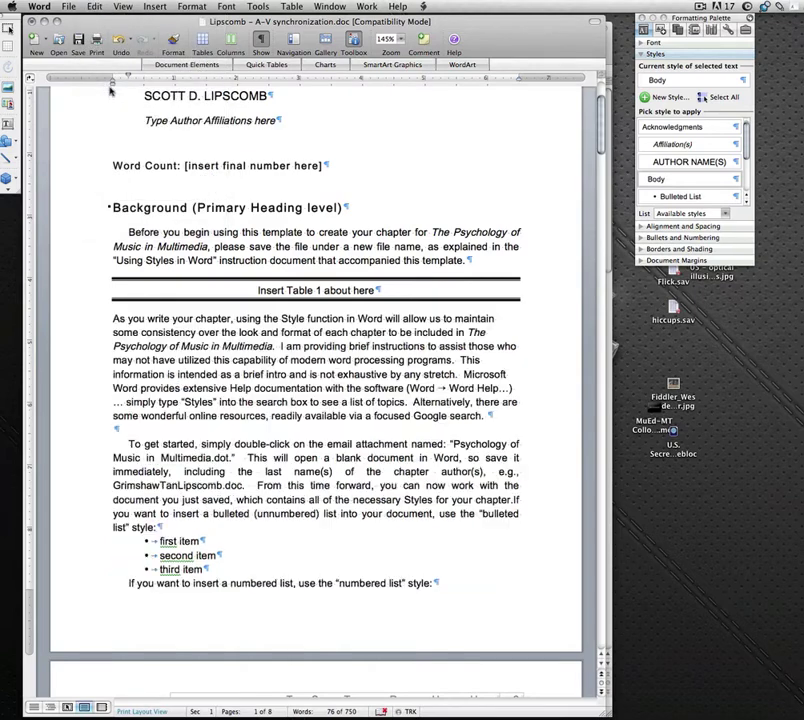
Step: Apply Match Destination Formatting to the pasted text and delete the empty paragraph between its two paragraphs
click(527, 516)
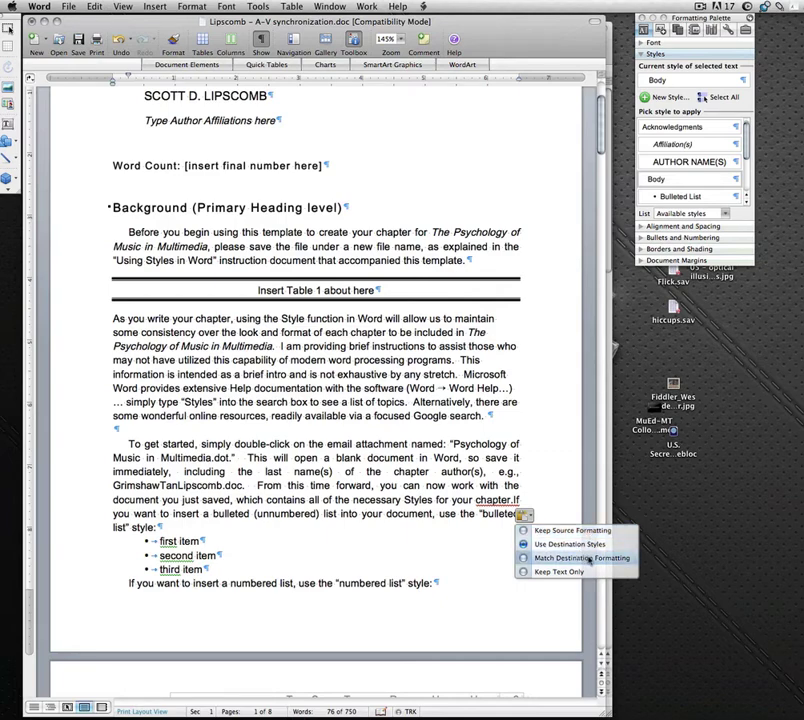
click(589, 558)
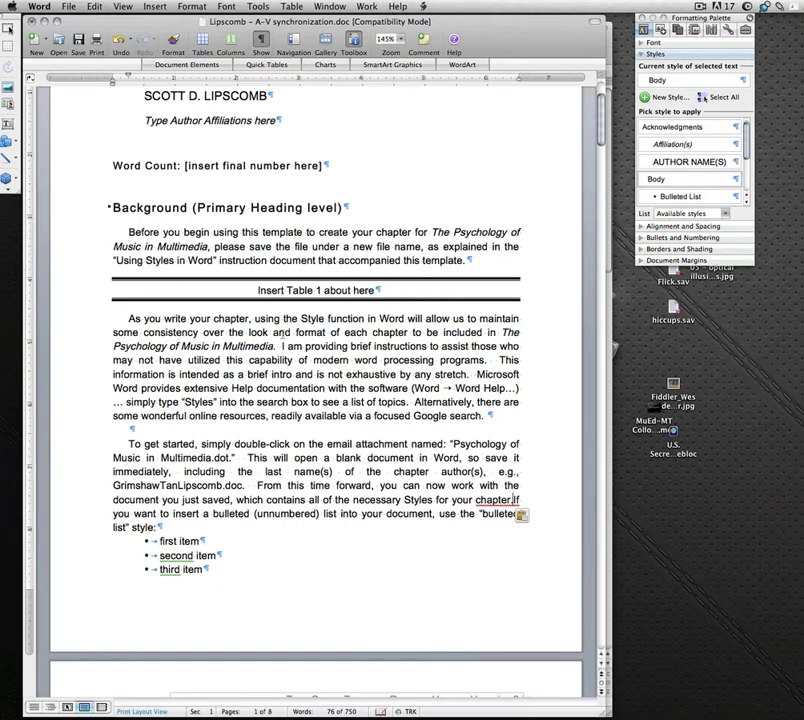
click(111, 321)
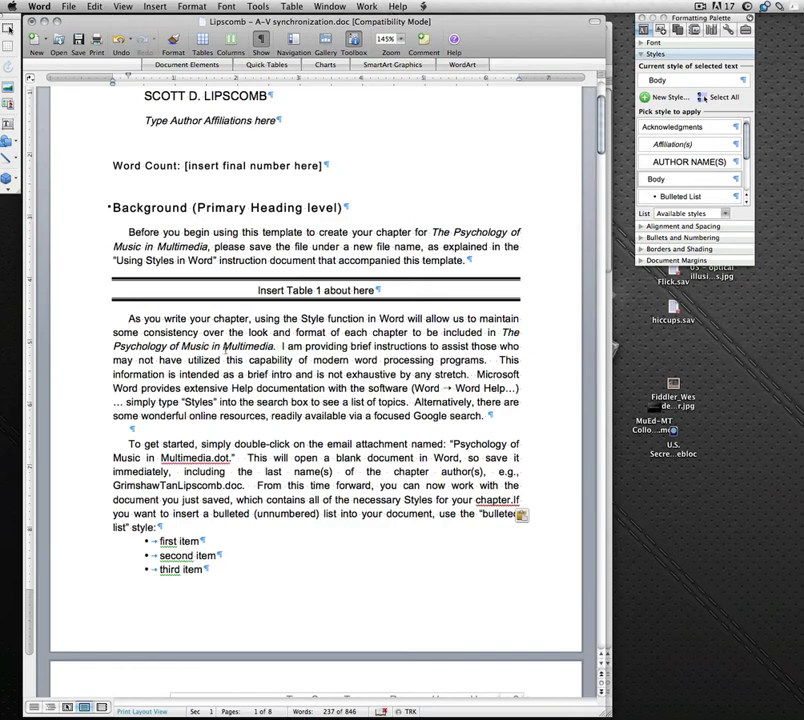
click(148, 429)
key(BackSpace)
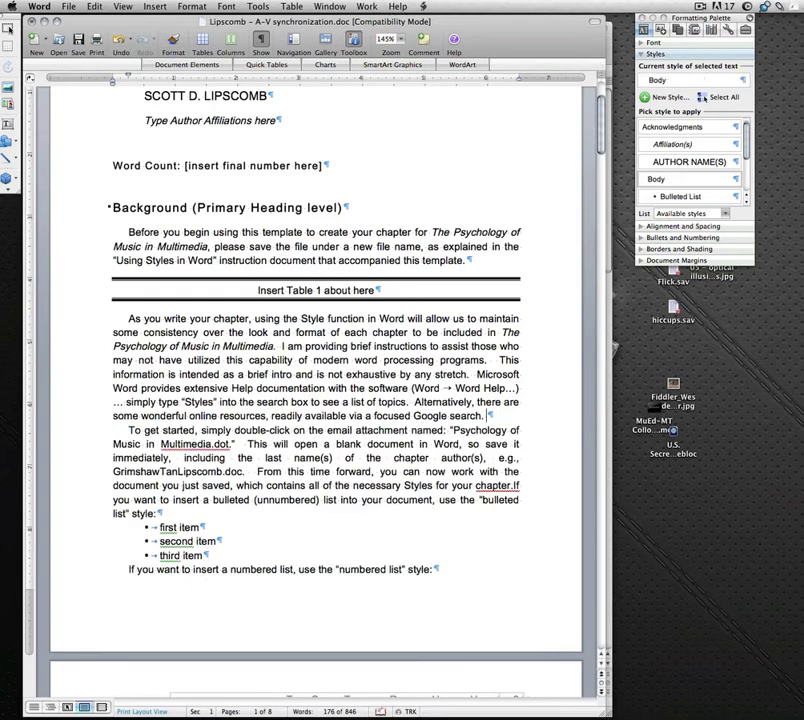